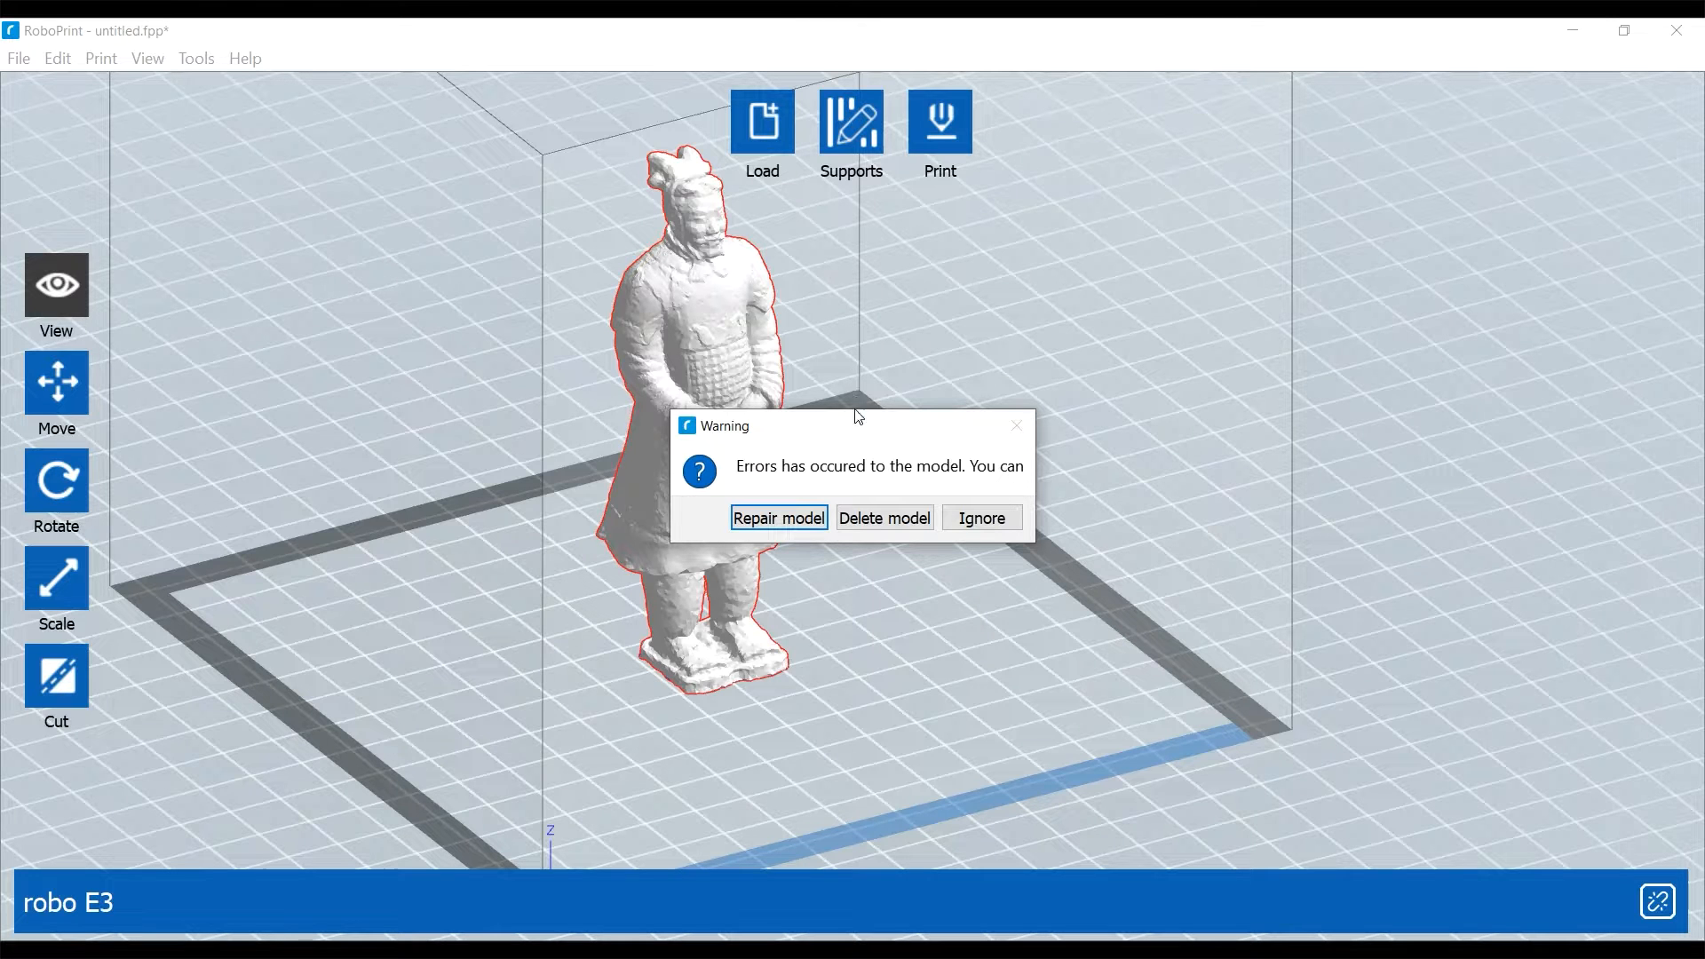
Repair the reported errors in the loaded warrior statue and inspect the model from several sides
left_click(773, 518)
left_click(941, 518)
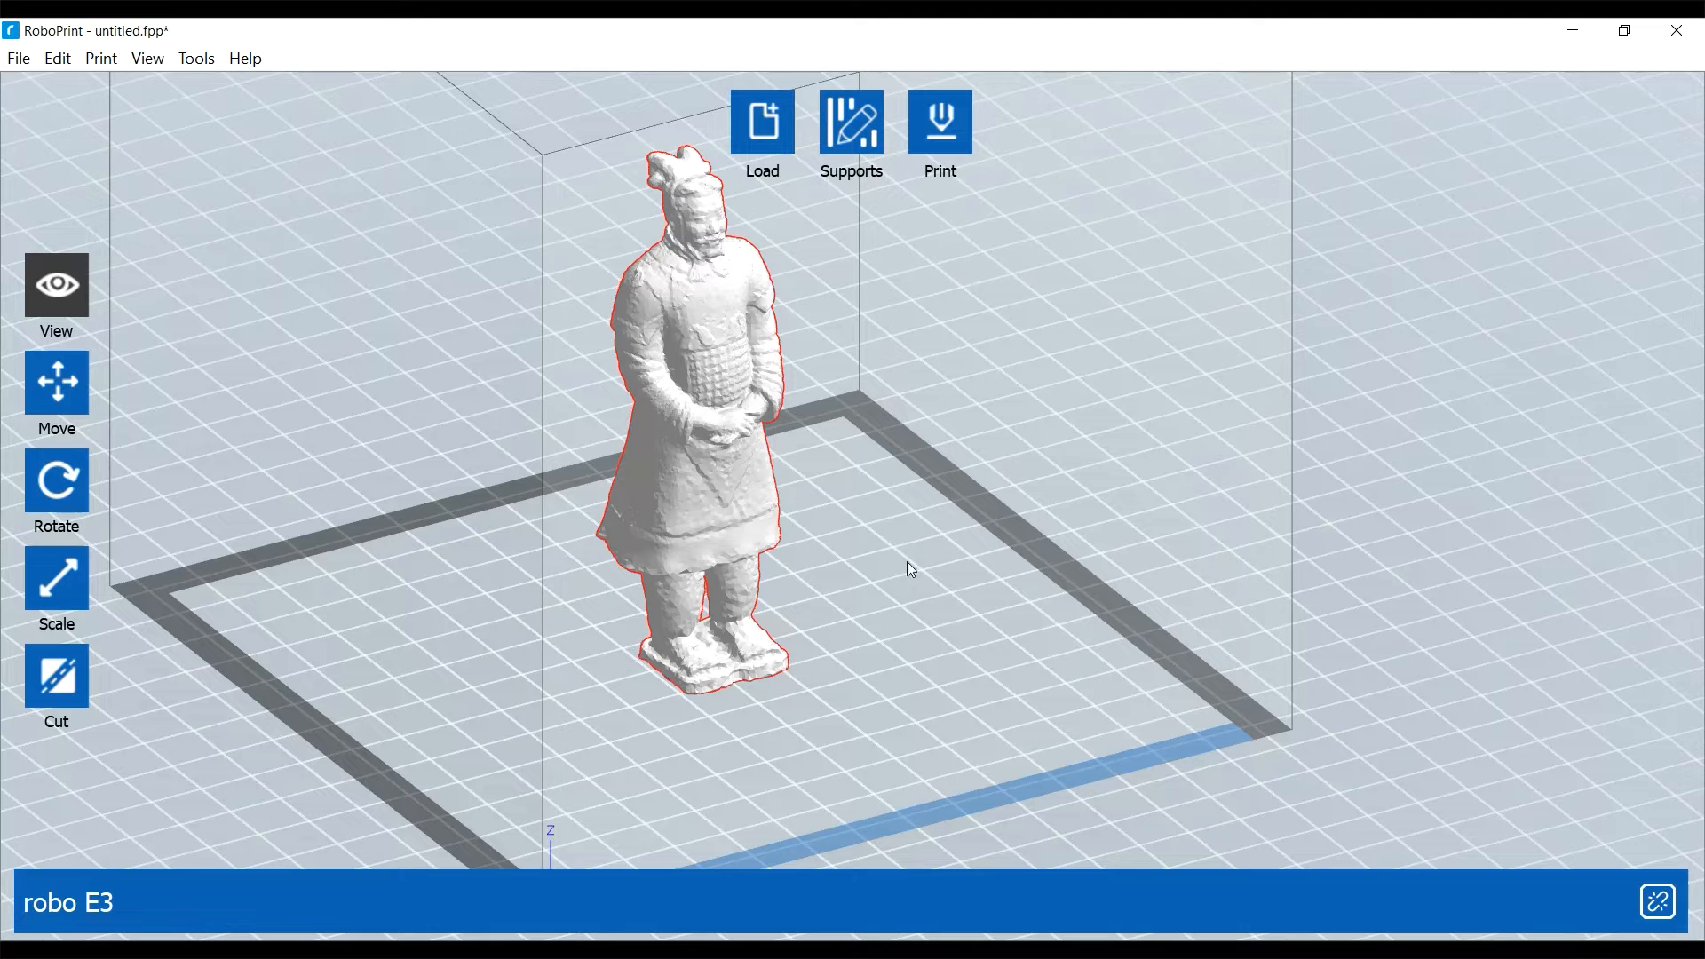
scroll(861, 559, "up", 2)
left_click_drag(856, 569, 553, 168)
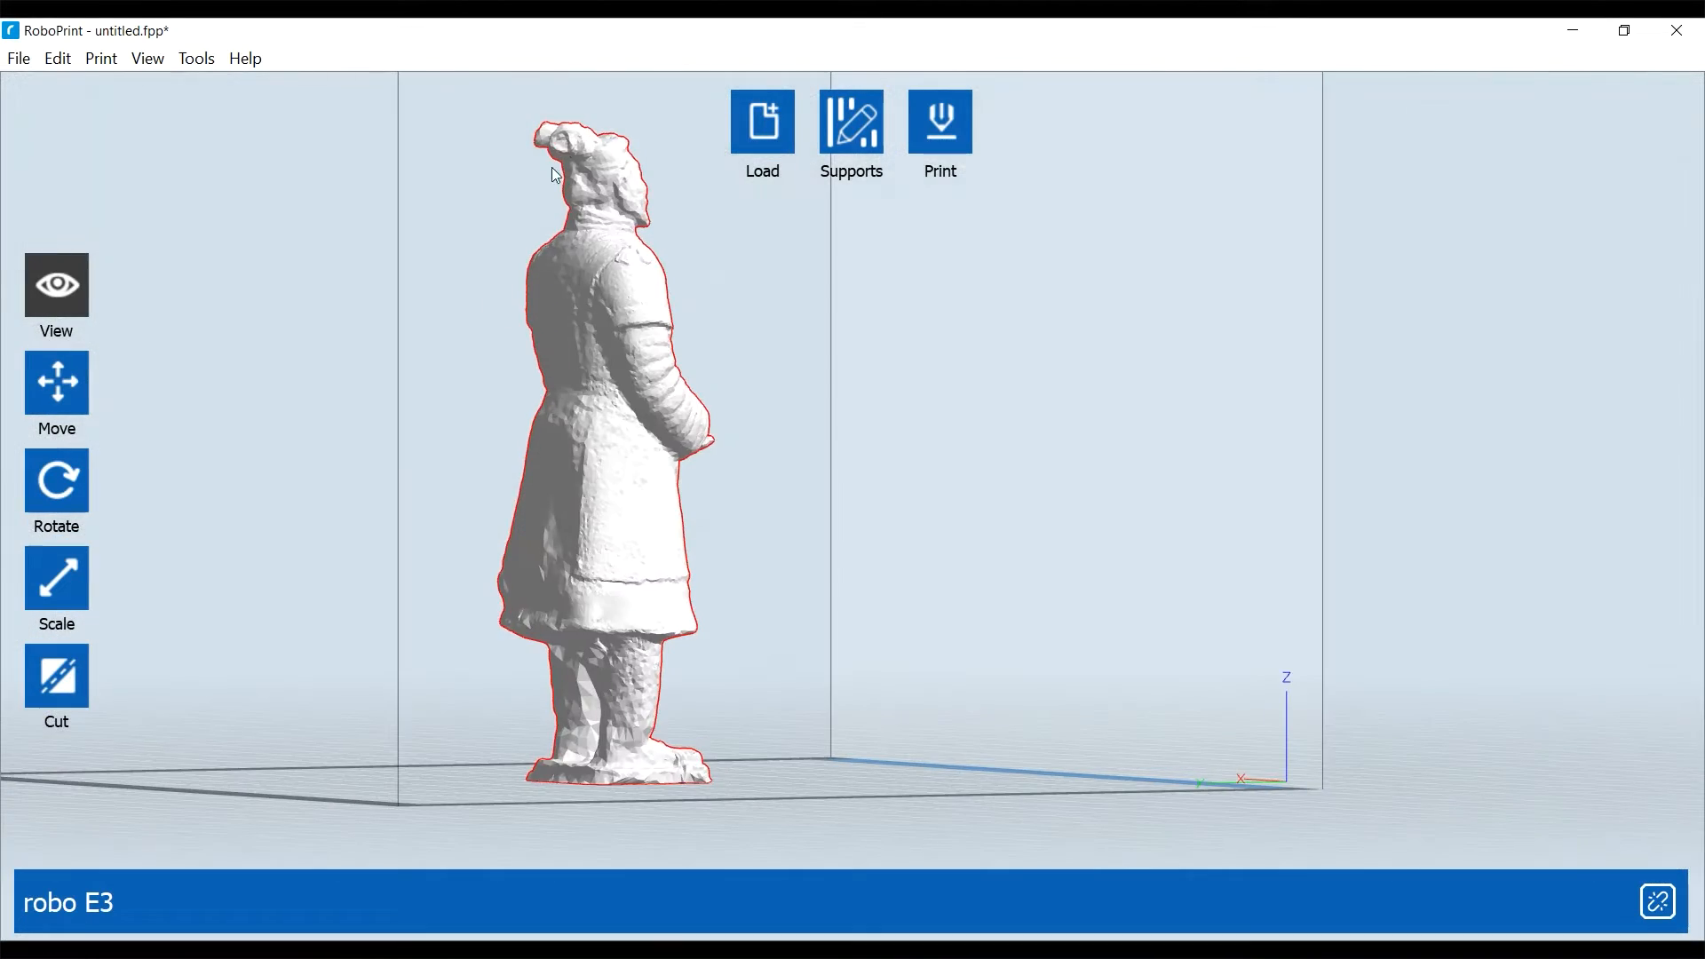
left_click_drag(847, 550, 806, 639)
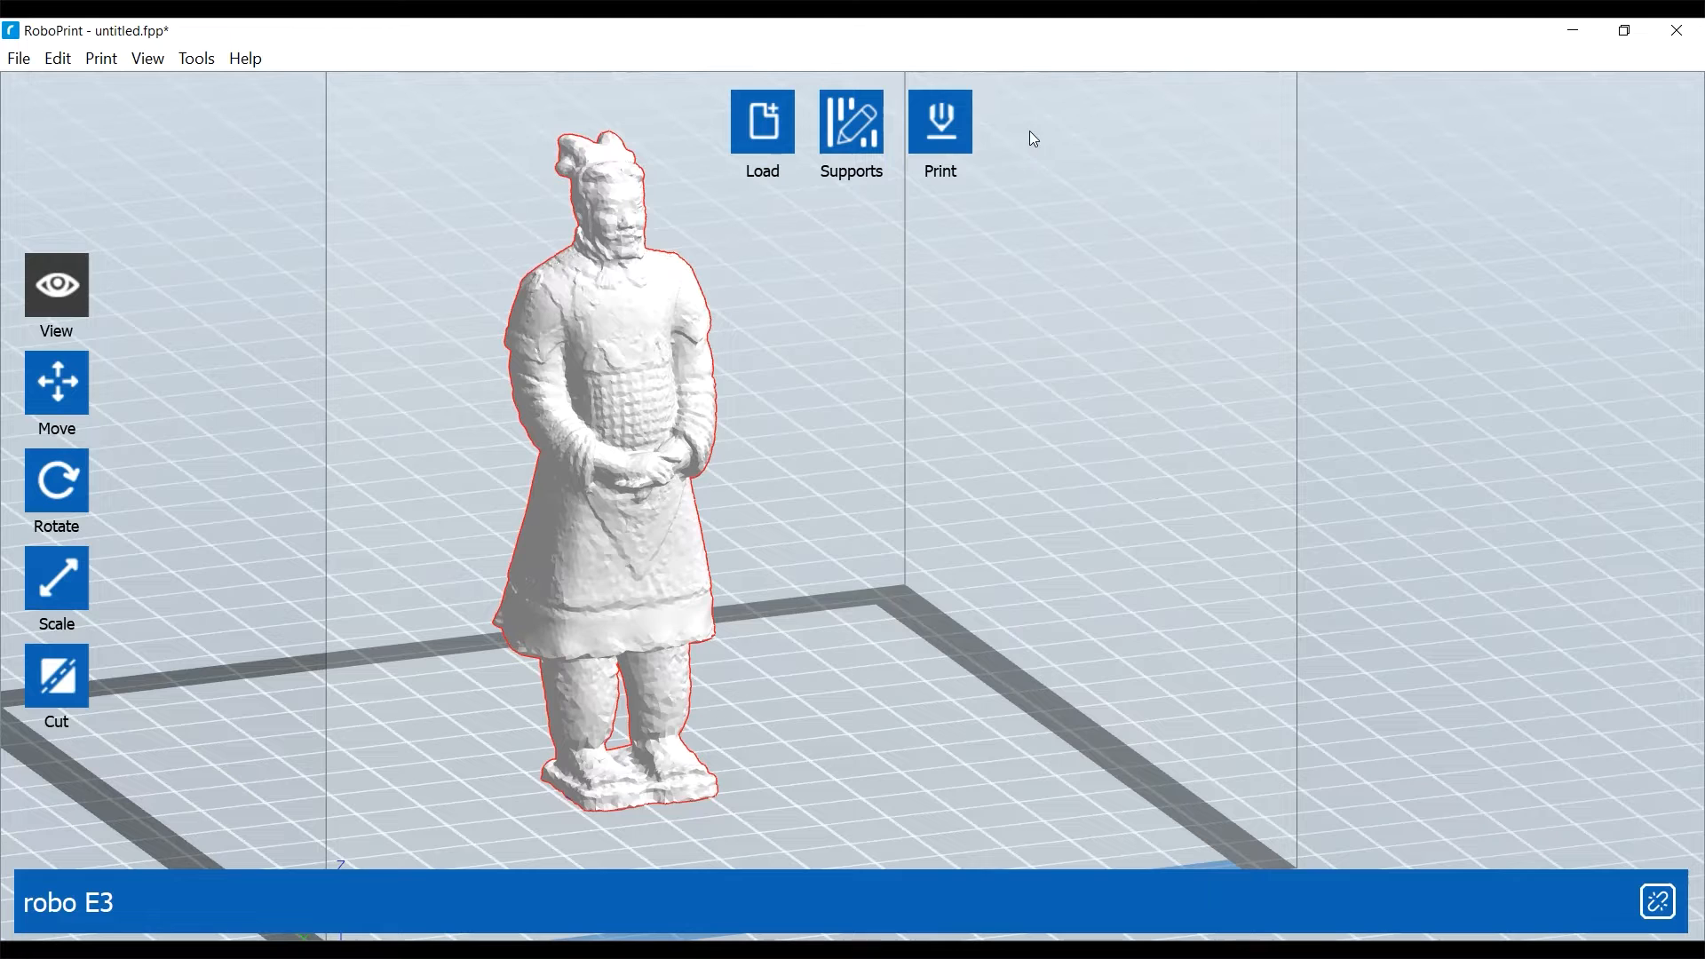
Slice the statue in PLA at Standard resolution with supports and raft enabled, save it as terracottaClasped_05p_v01, inspect the preview and return to the model
left_click(940, 122)
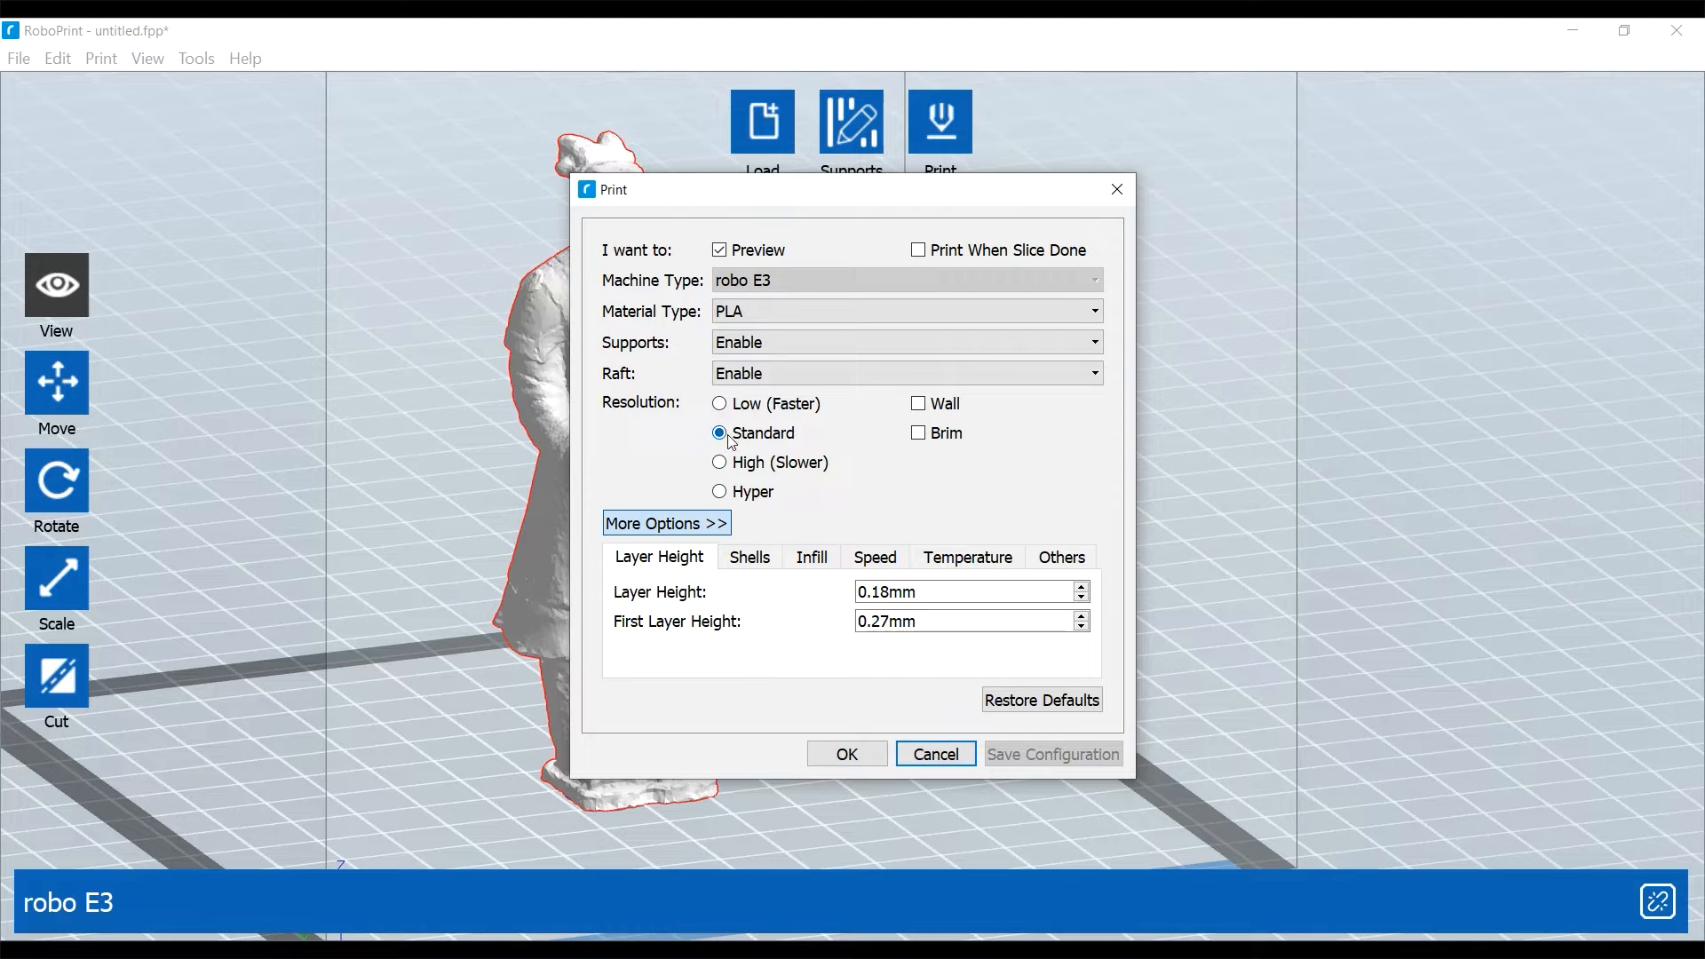
left_click(706, 522)
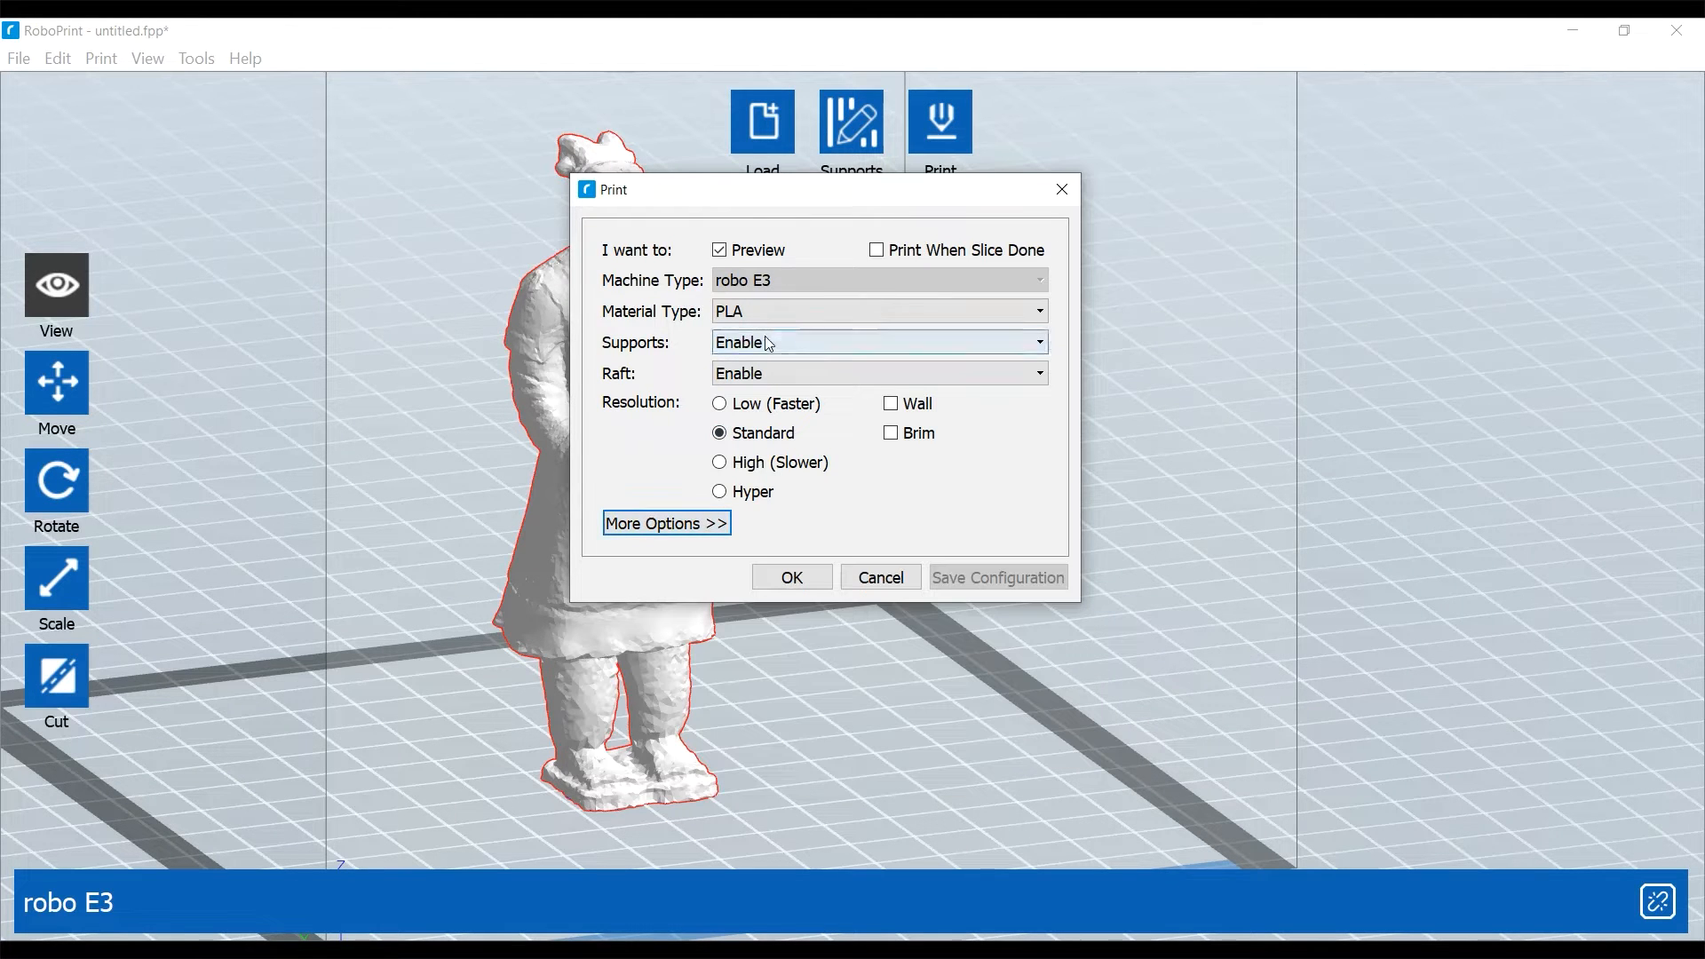
left_click(803, 579)
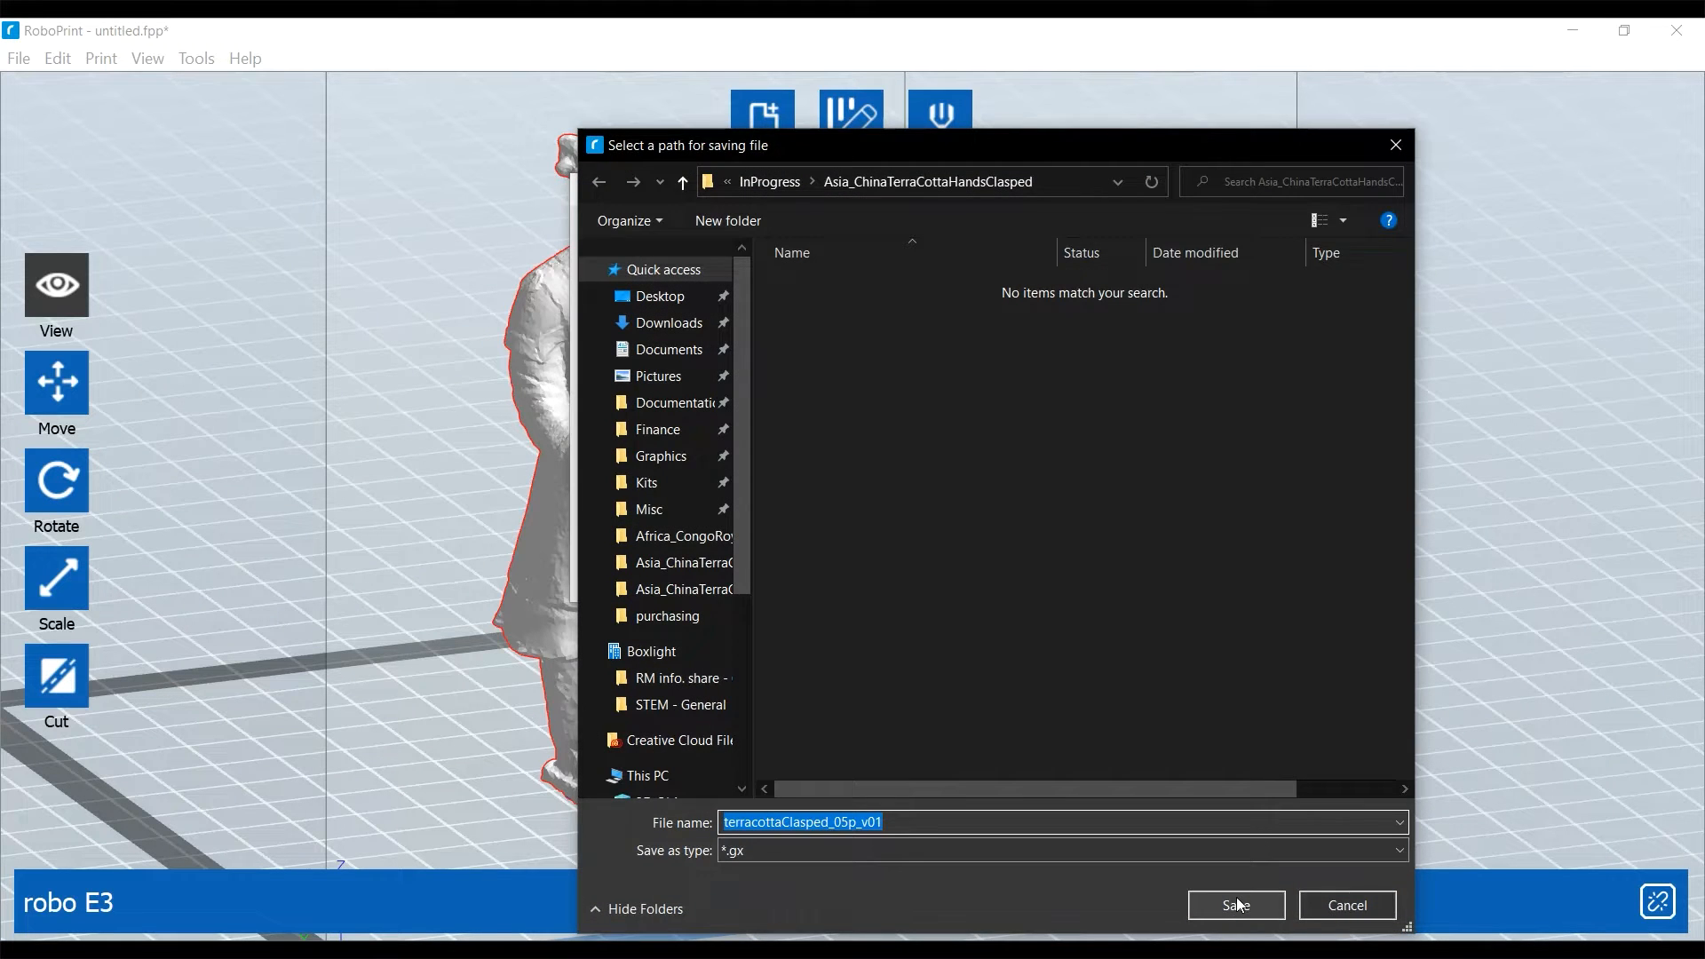
left_click(1235, 905)
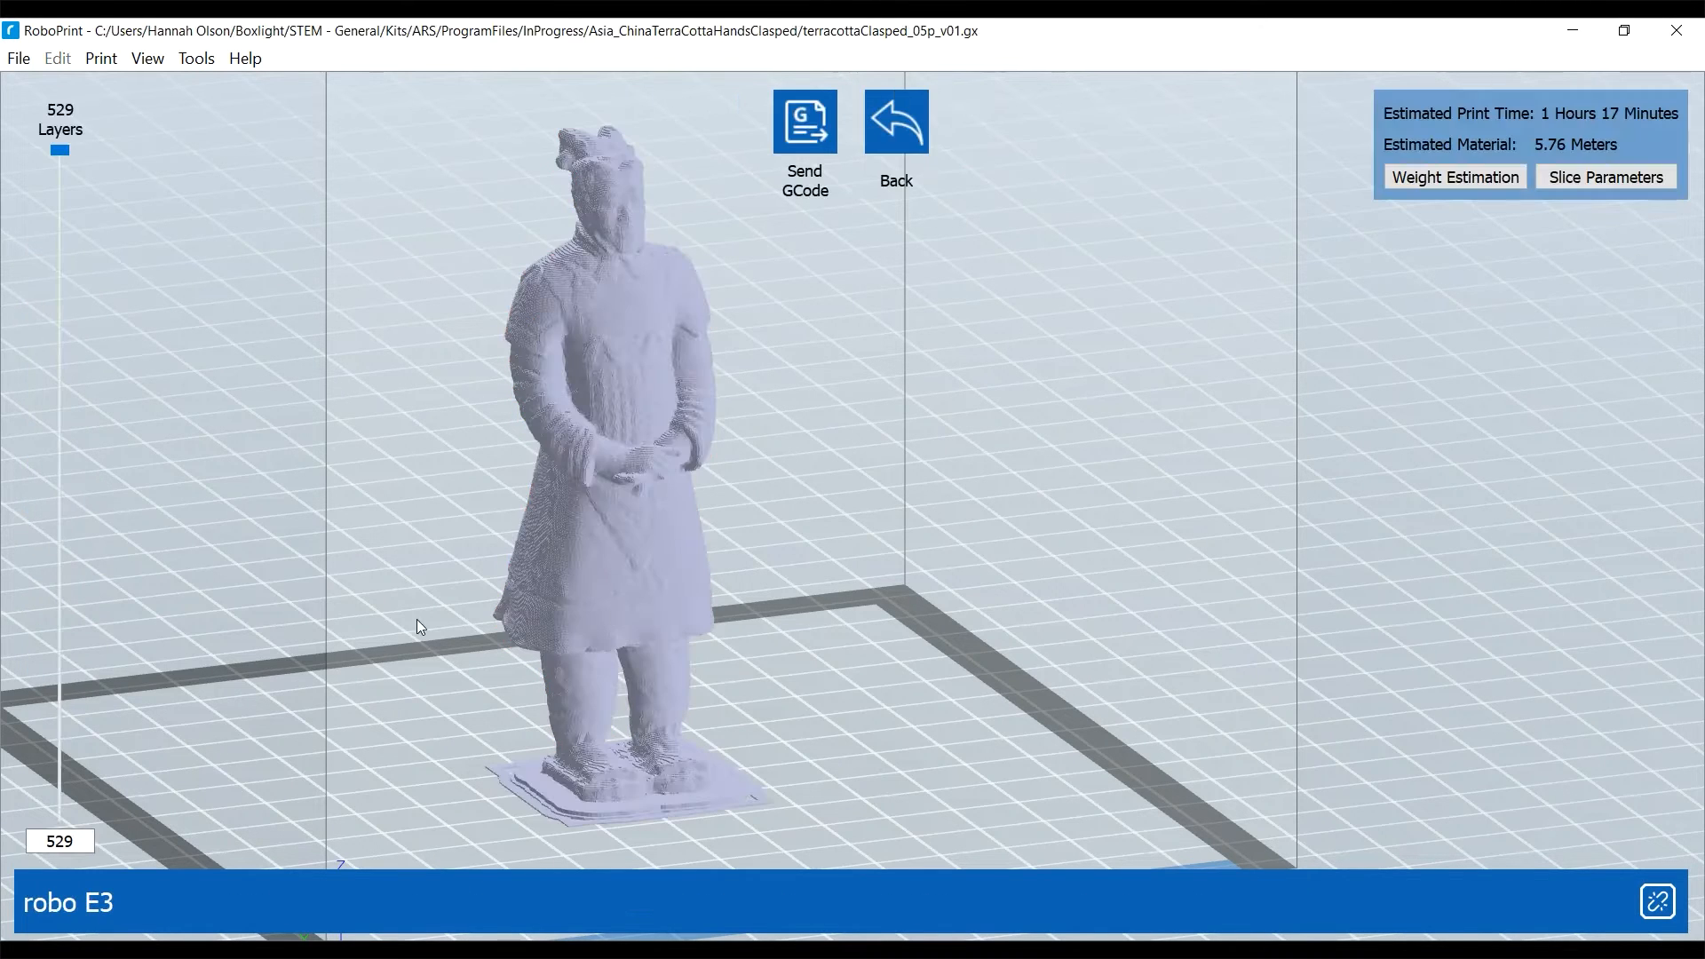
left_click_drag(440, 678, 336, 690)
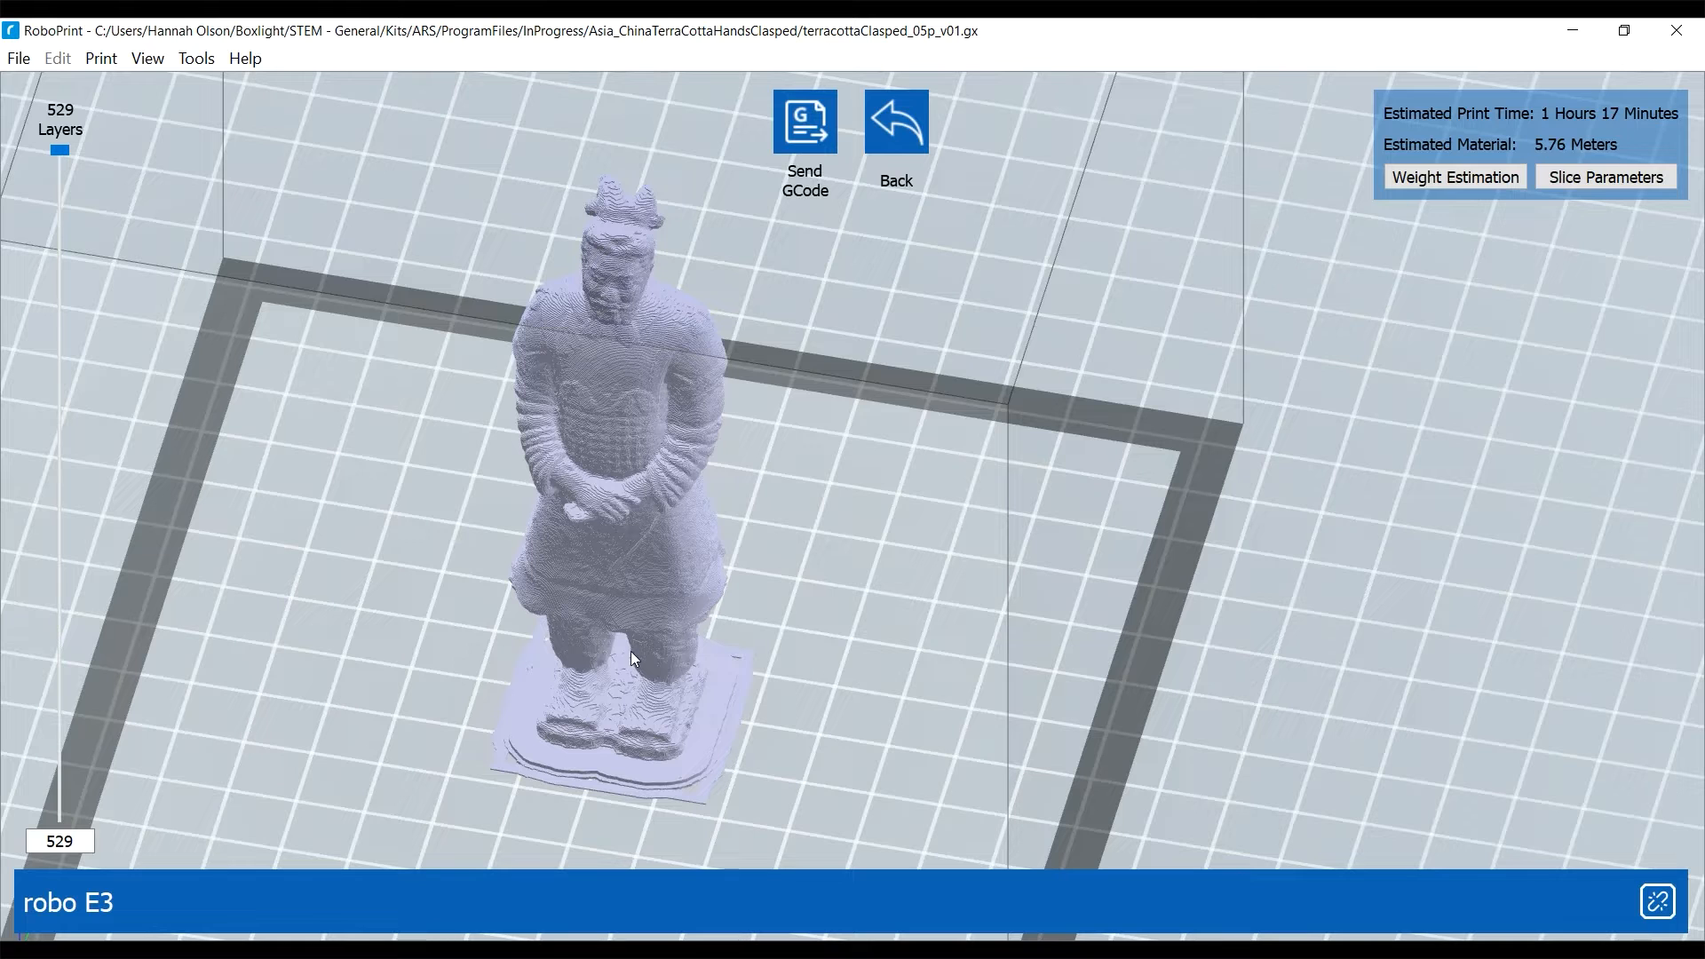
left_click(903, 127)
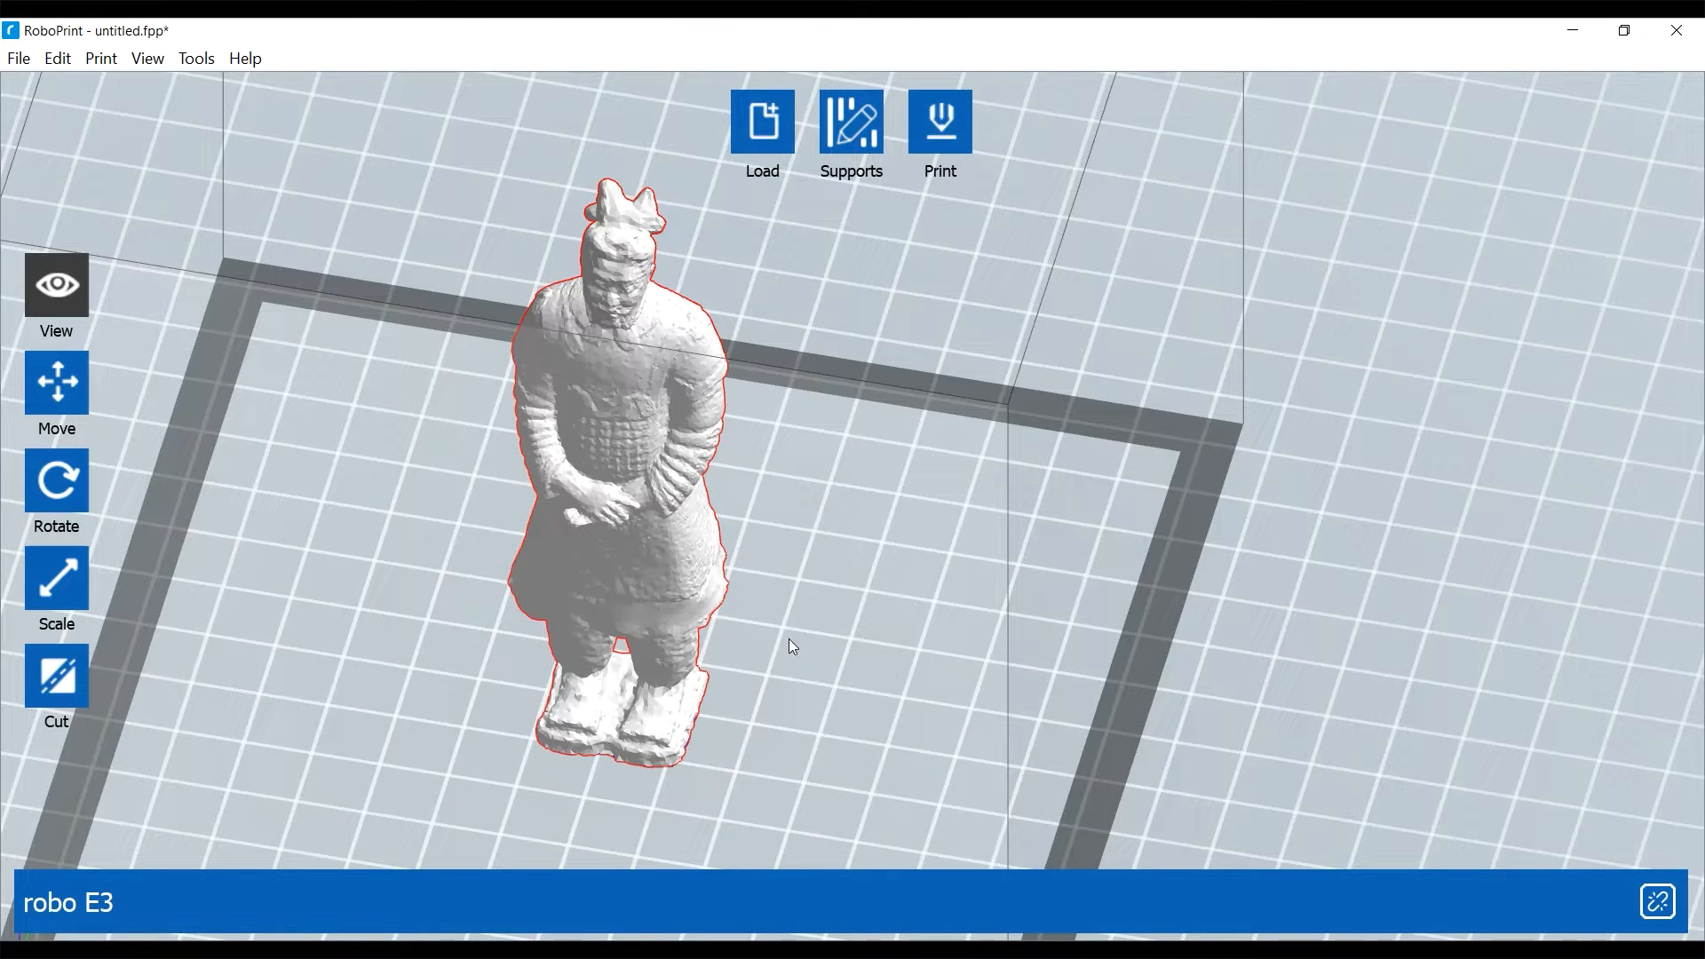
Generate automatic treelike supports with a 60° overhang threshold, 2.0 mm post diameter, 4.0 mm base diameter and 2.0 mm base height
left_click_drag(882, 636, 919, 615)
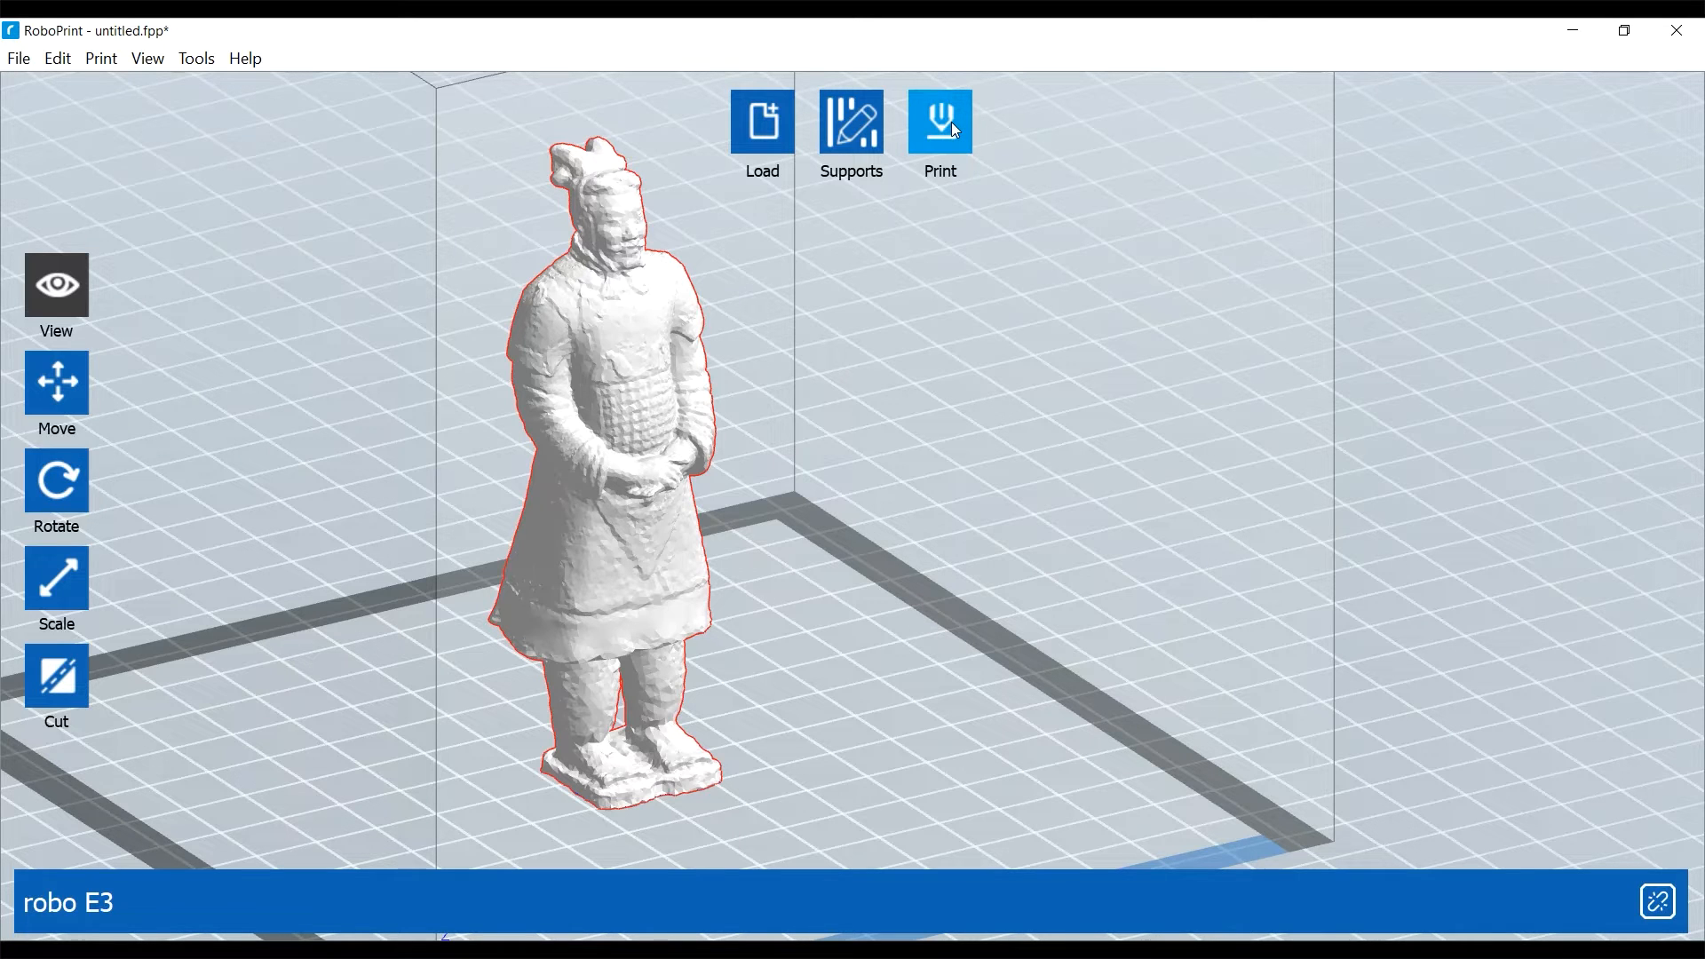
left_click(863, 138)
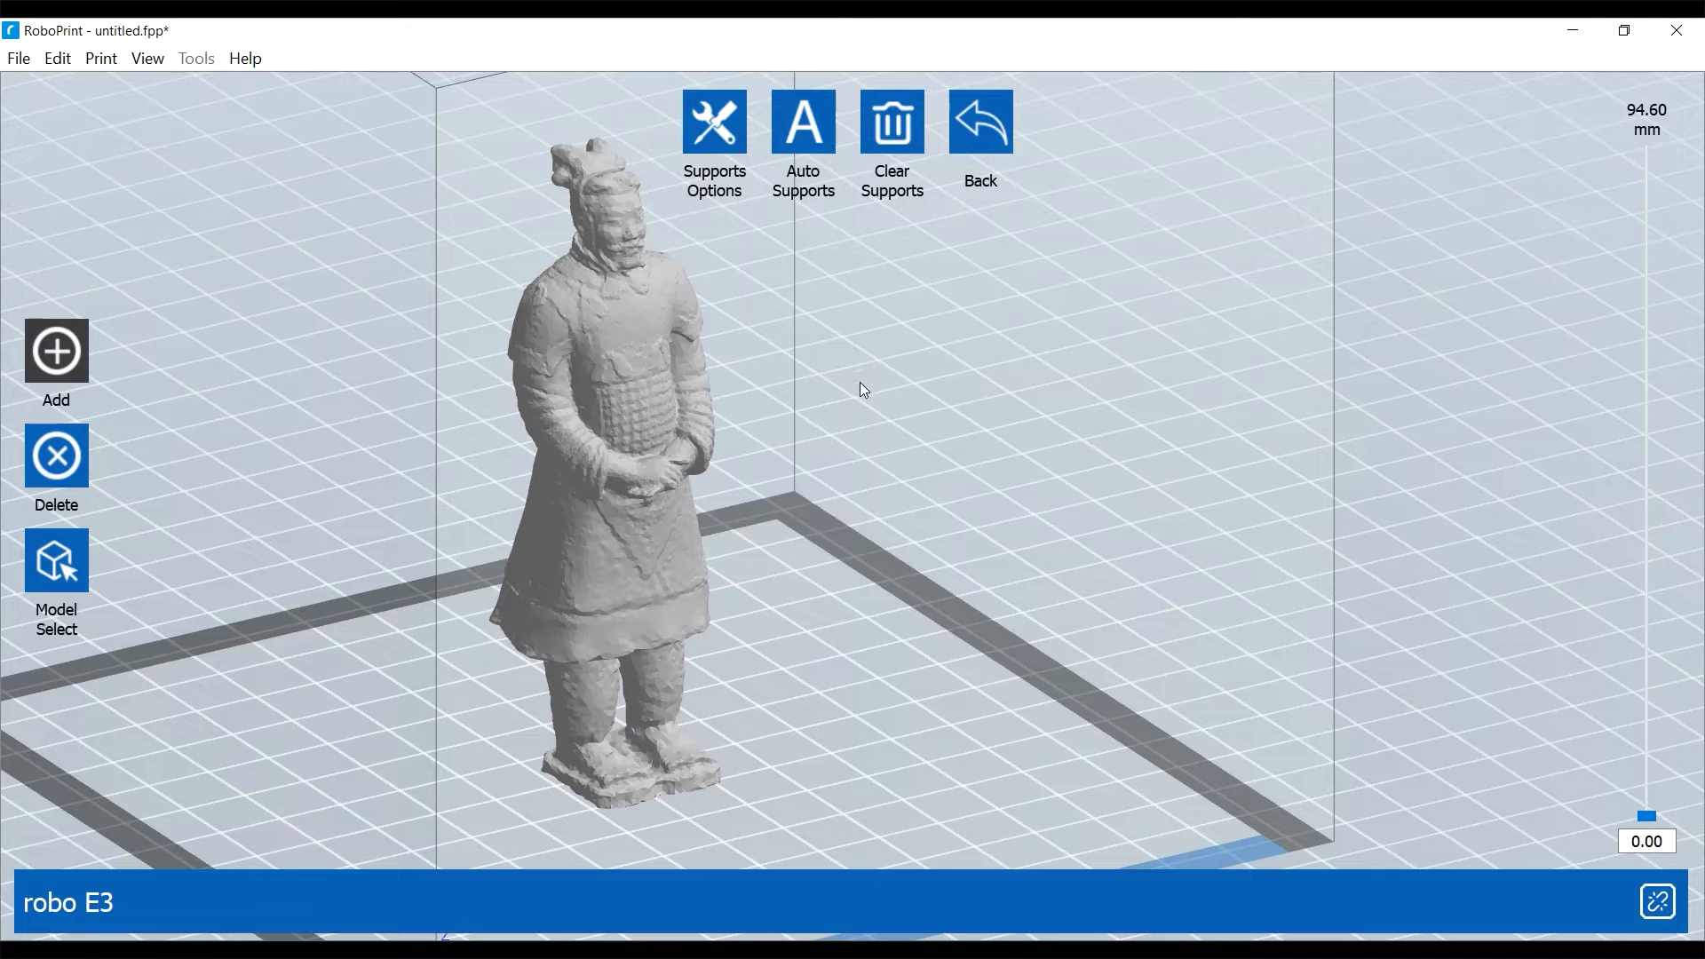
left_click(725, 164)
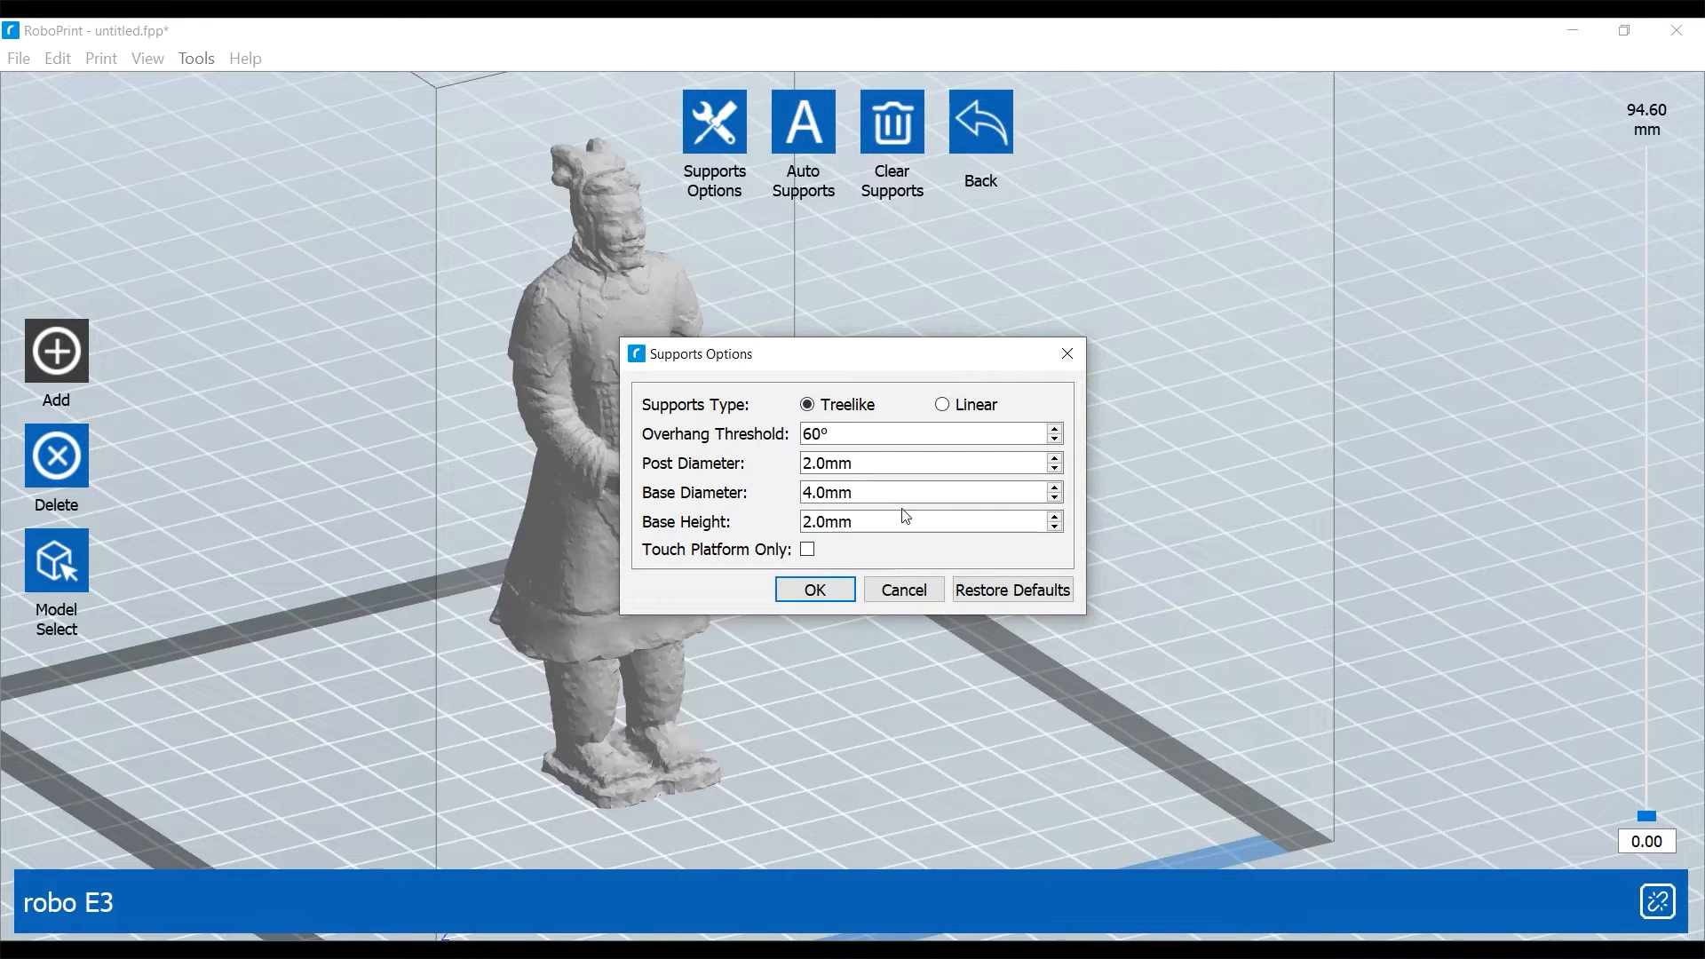
left_click(813, 594)
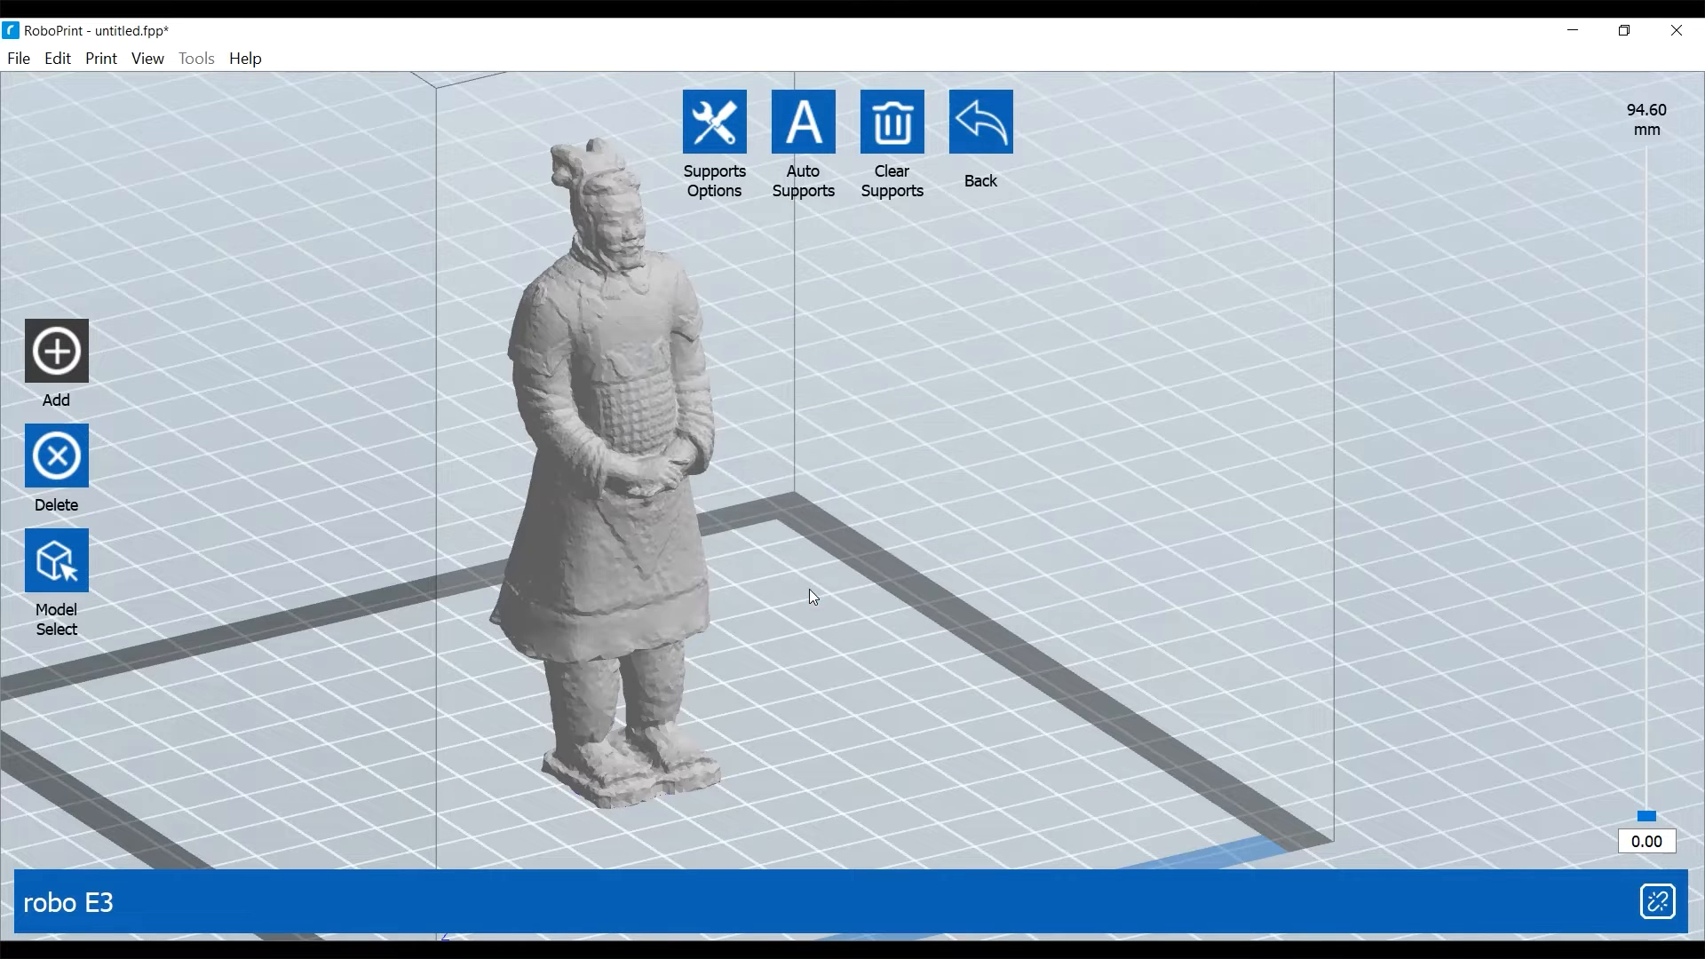
left_click(809, 127)
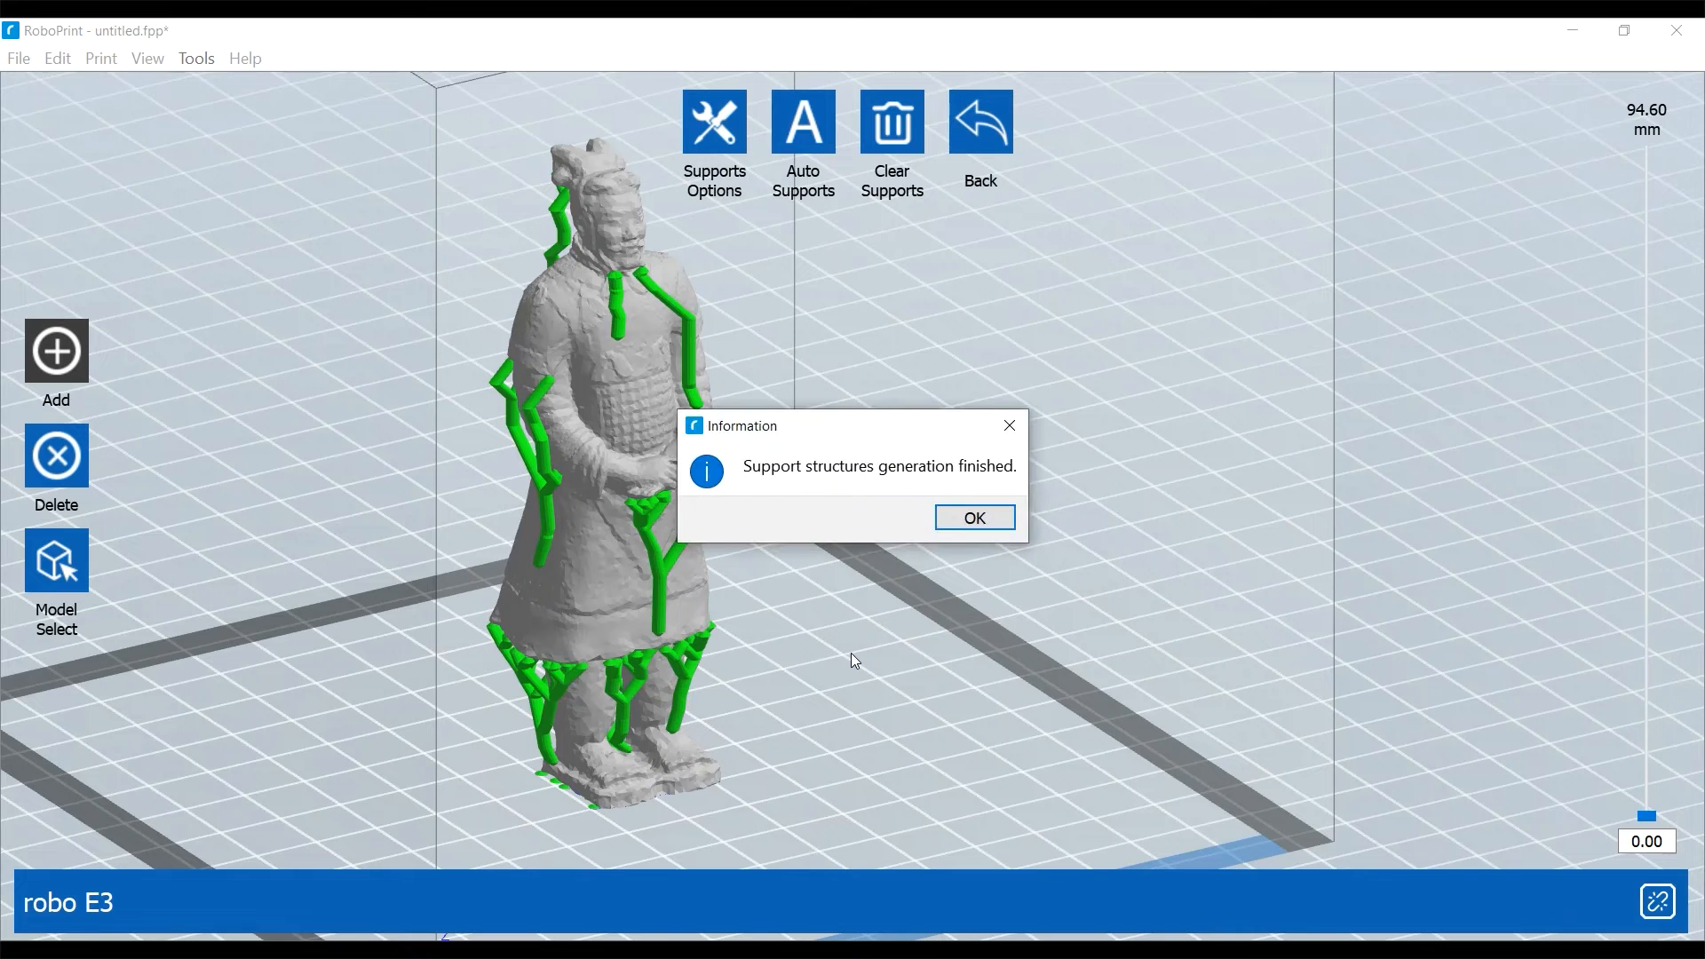
left_click(974, 519)
Delete the small stray supports along the edge of the statue's foot base
left_click_drag(870, 621, 808, 623)
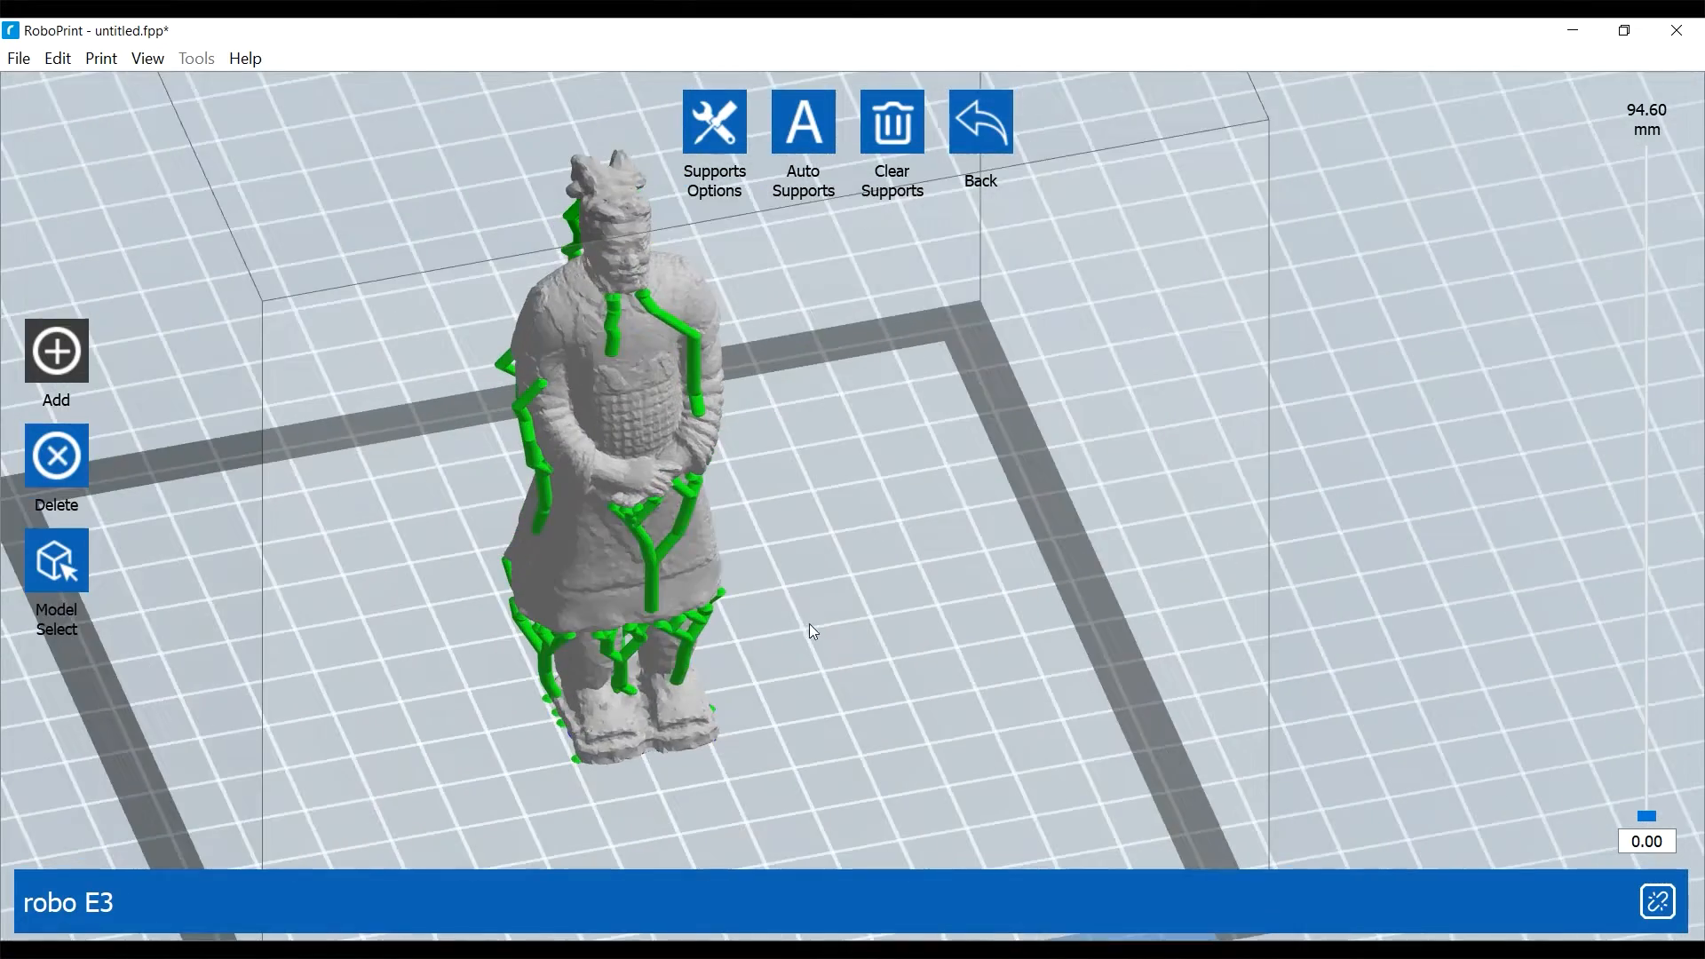
scroll(804, 640, "up", 3)
scroll(794, 644, "up", 1)
middle_click_drag(698, 690, 914, 456)
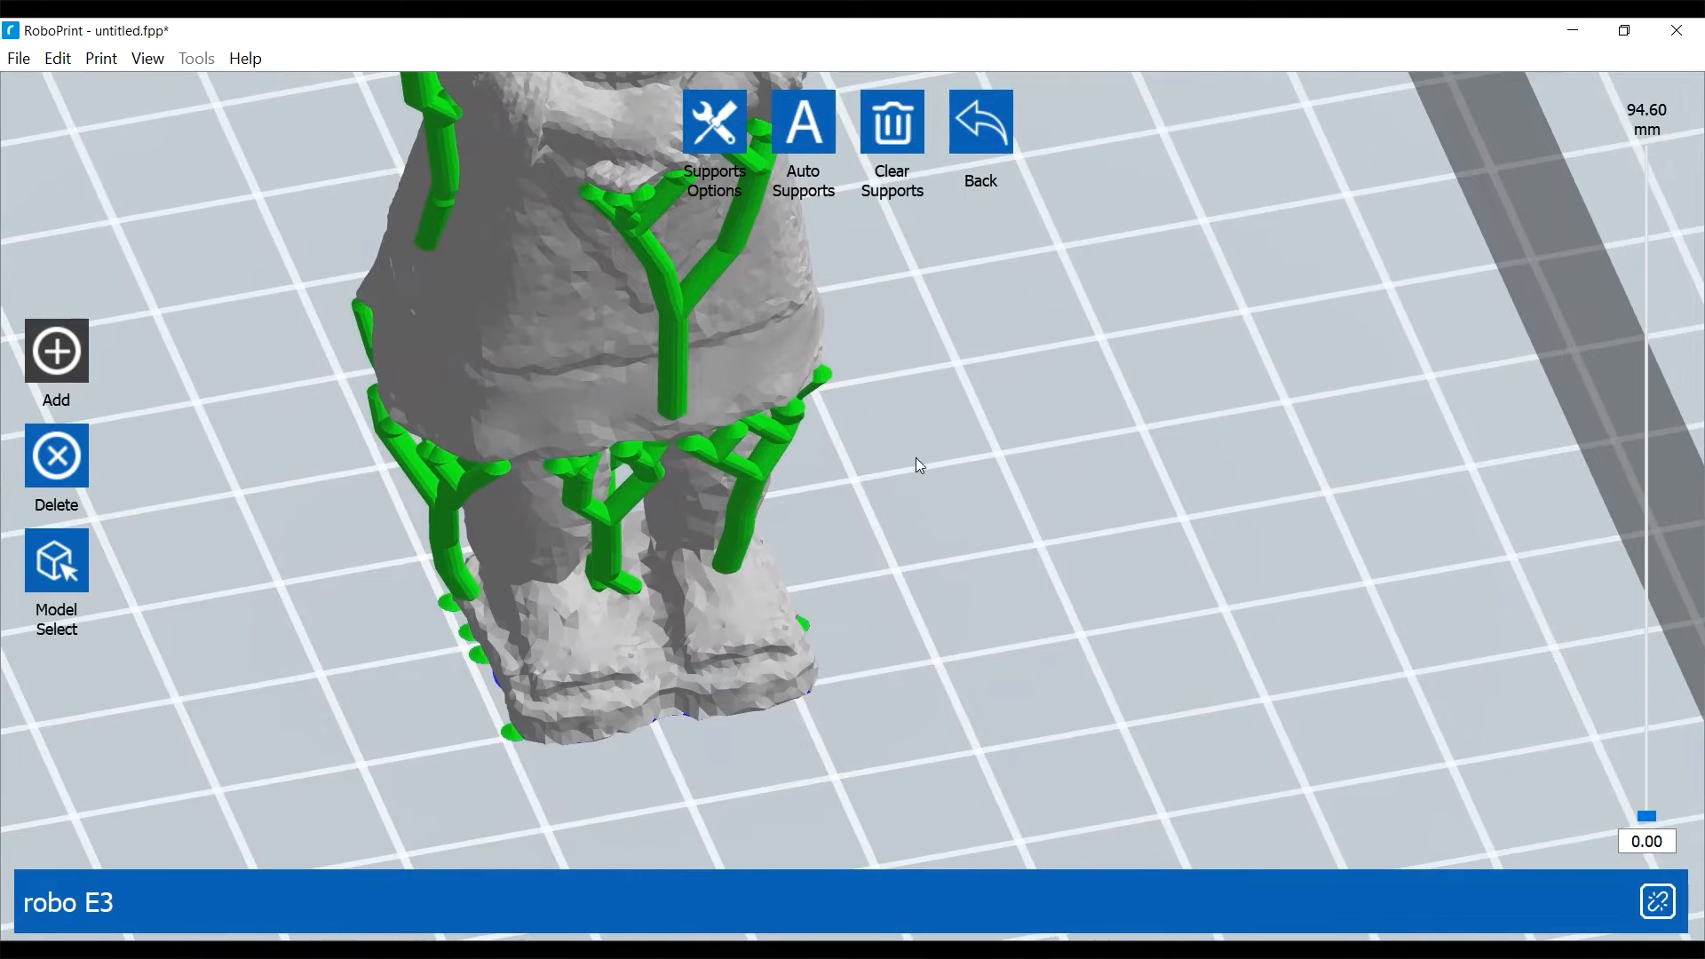
scroll(911, 480, "up", 1)
left_click_drag(899, 566, 945, 522)
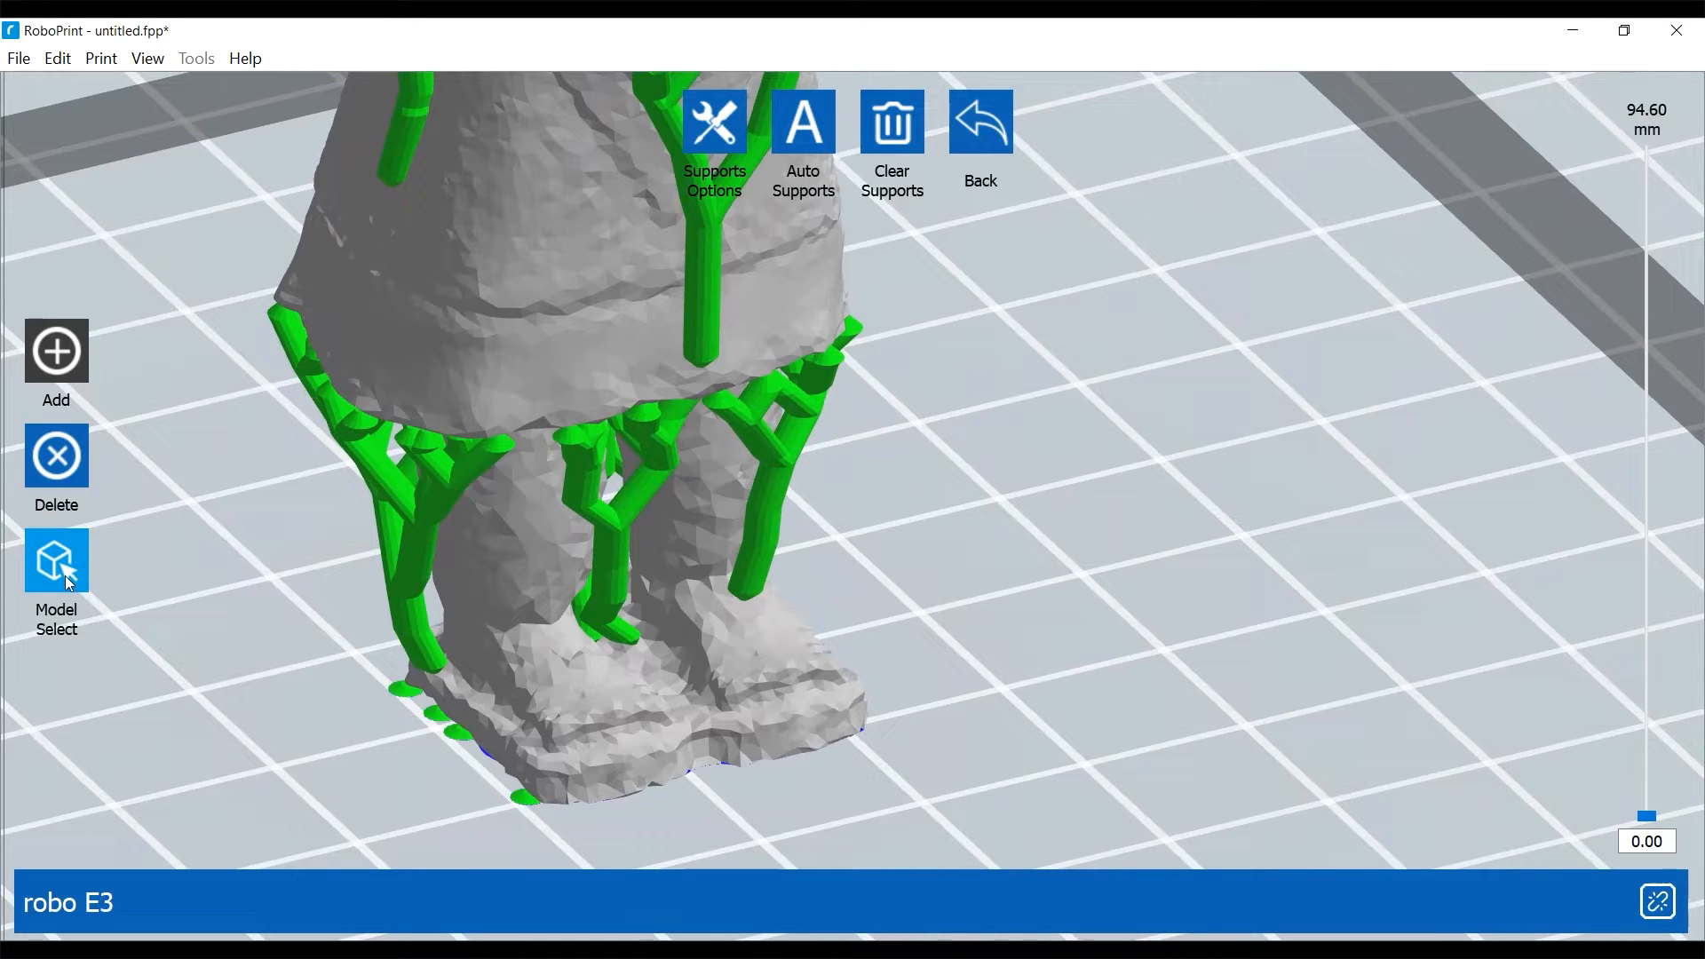
left_click(65, 465)
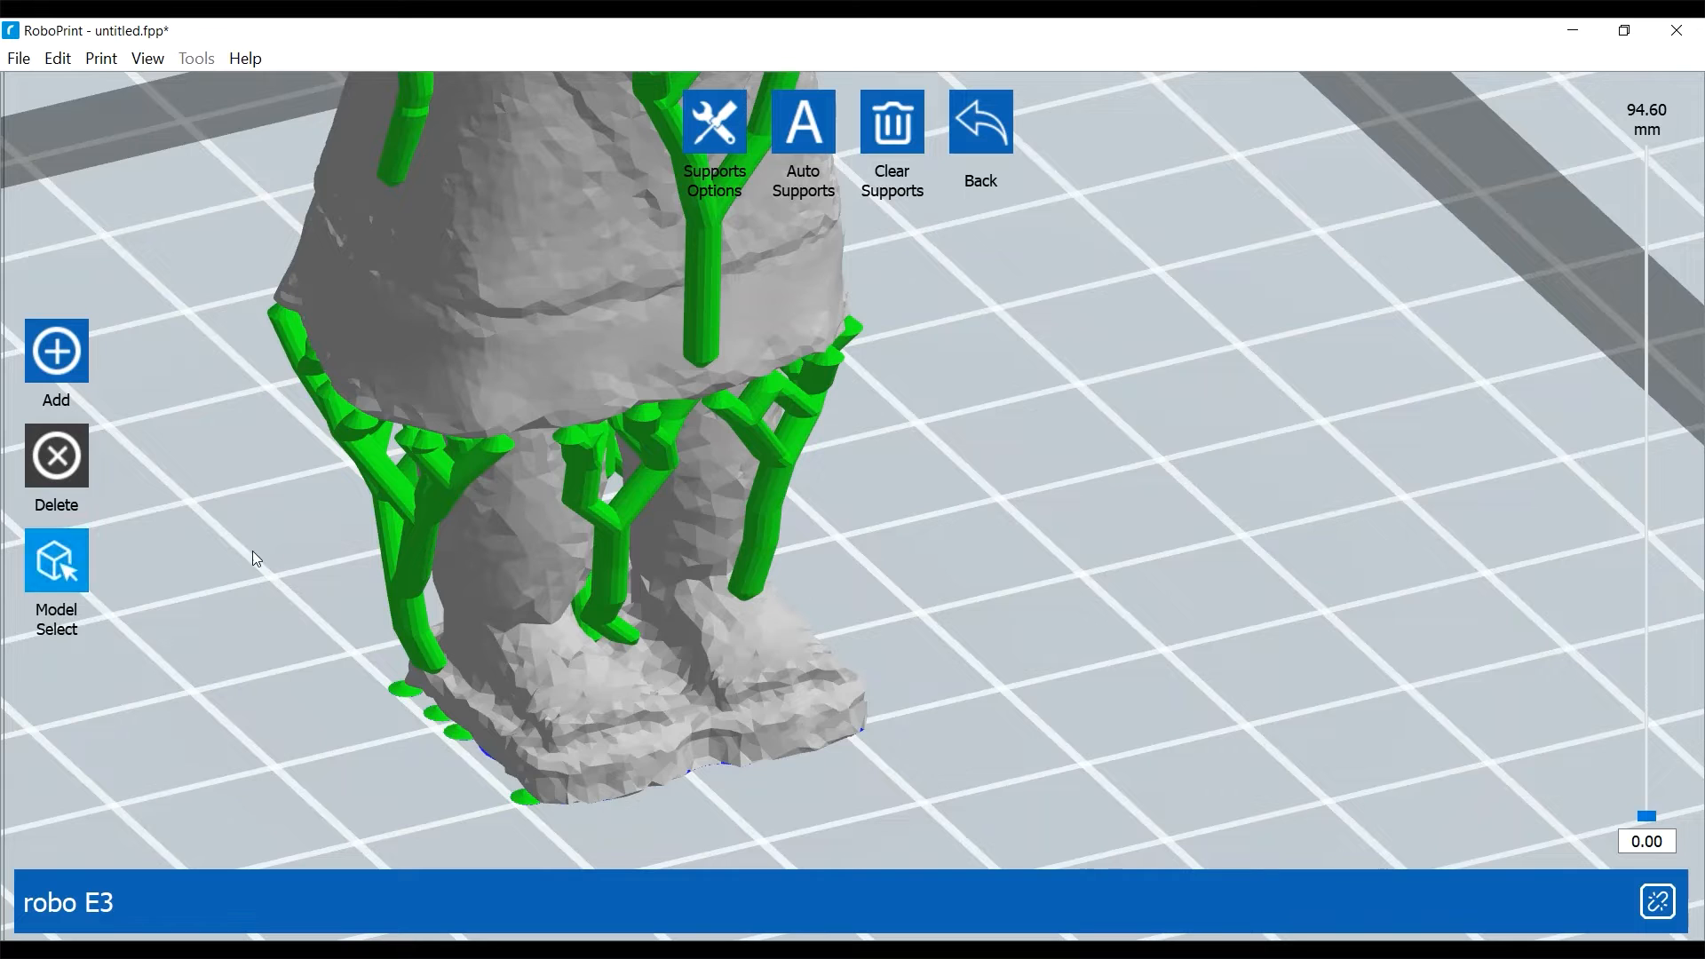
left_click(405, 685)
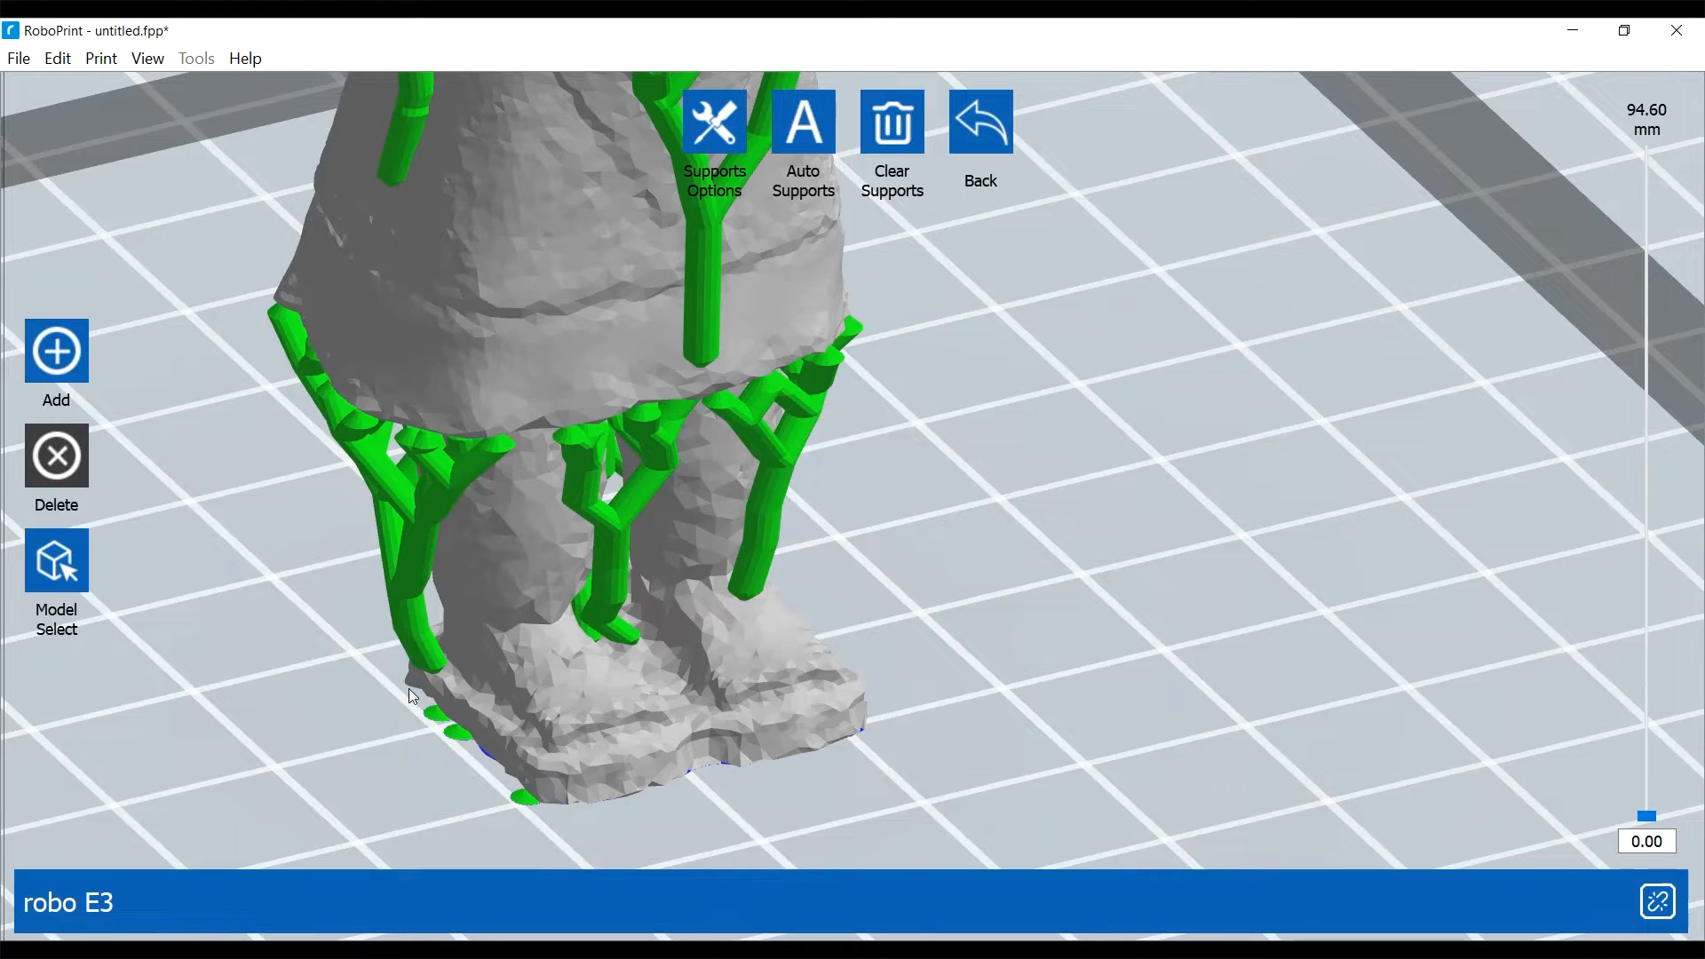
left_click(456, 732)
Delete the tall branching support that runs down the robe beside the figure's right arm
right_click_drag(826, 802, 728, 466)
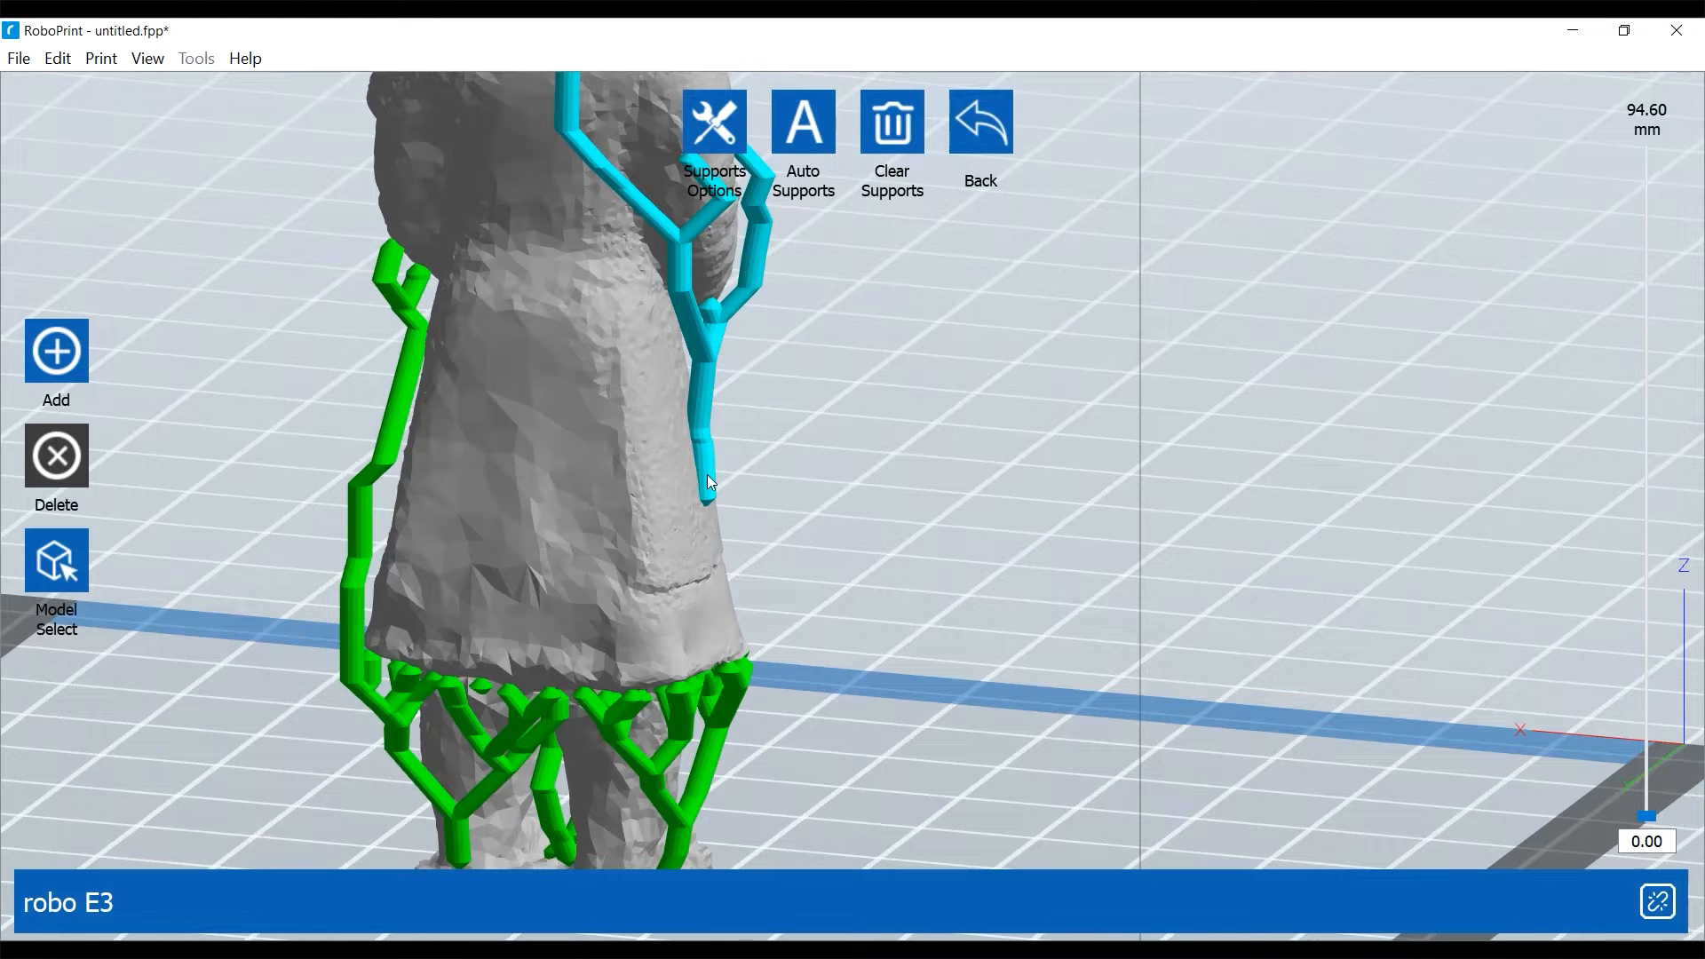
left_click(708, 477)
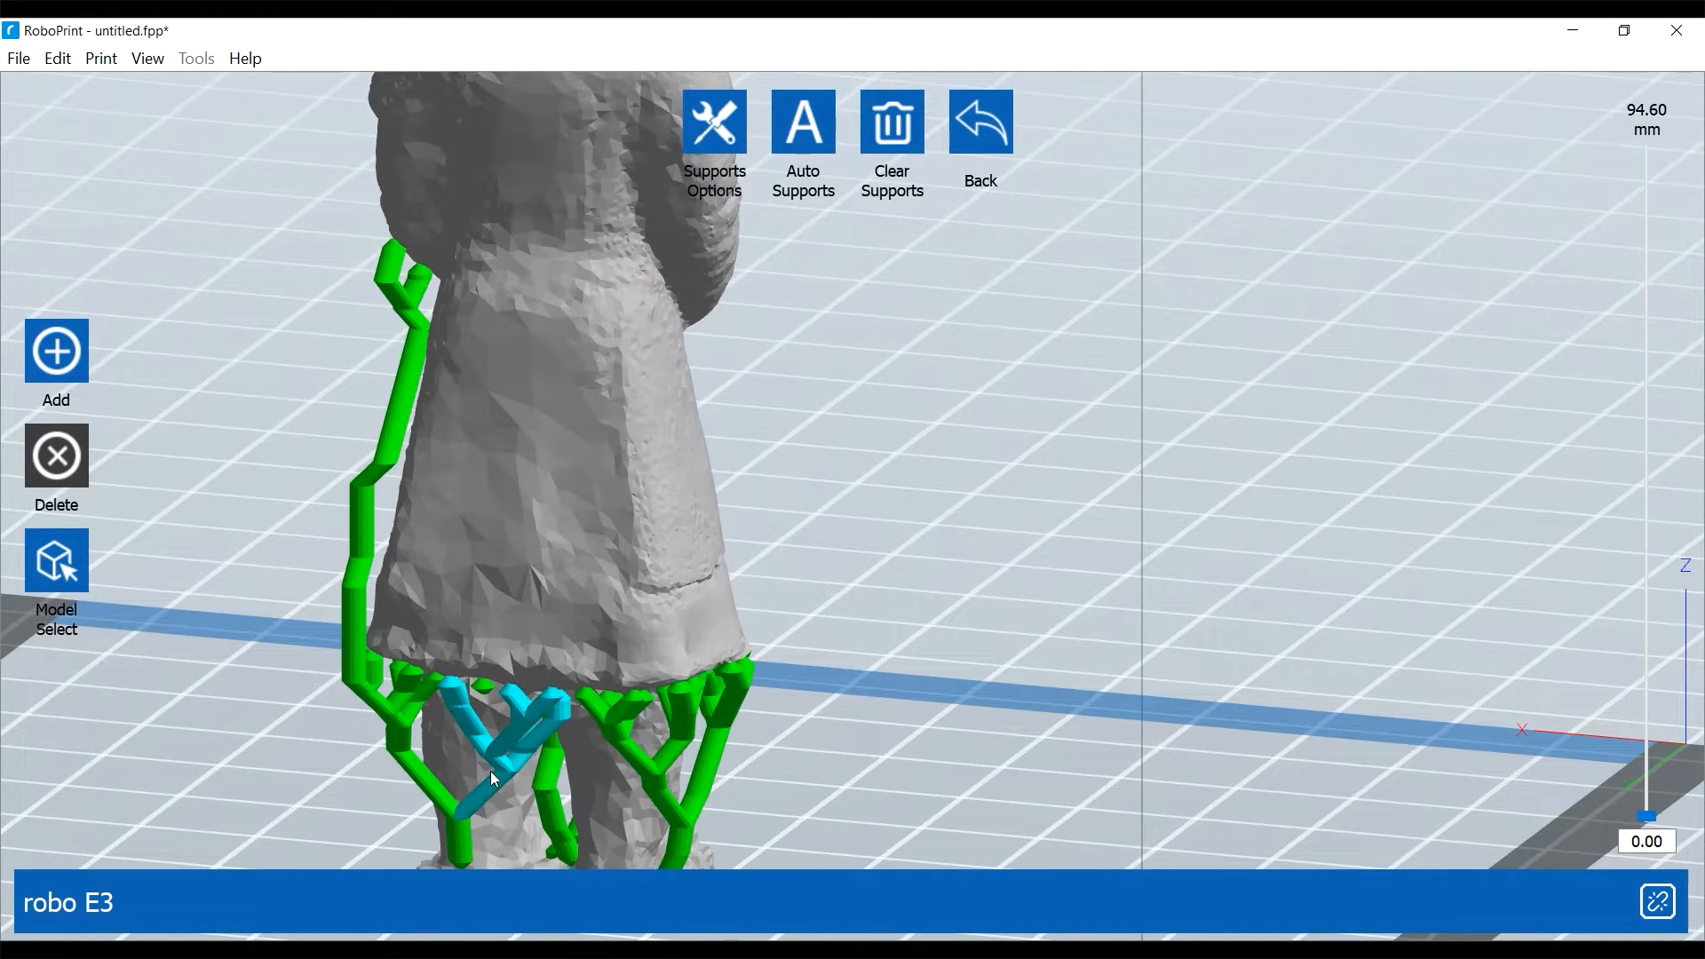
mouse_move(495, 779)
right_mouse_down()
mouse_move(493, 754)
mouse_move(478, 760)
right_mouse_up()
left_click(479, 706)
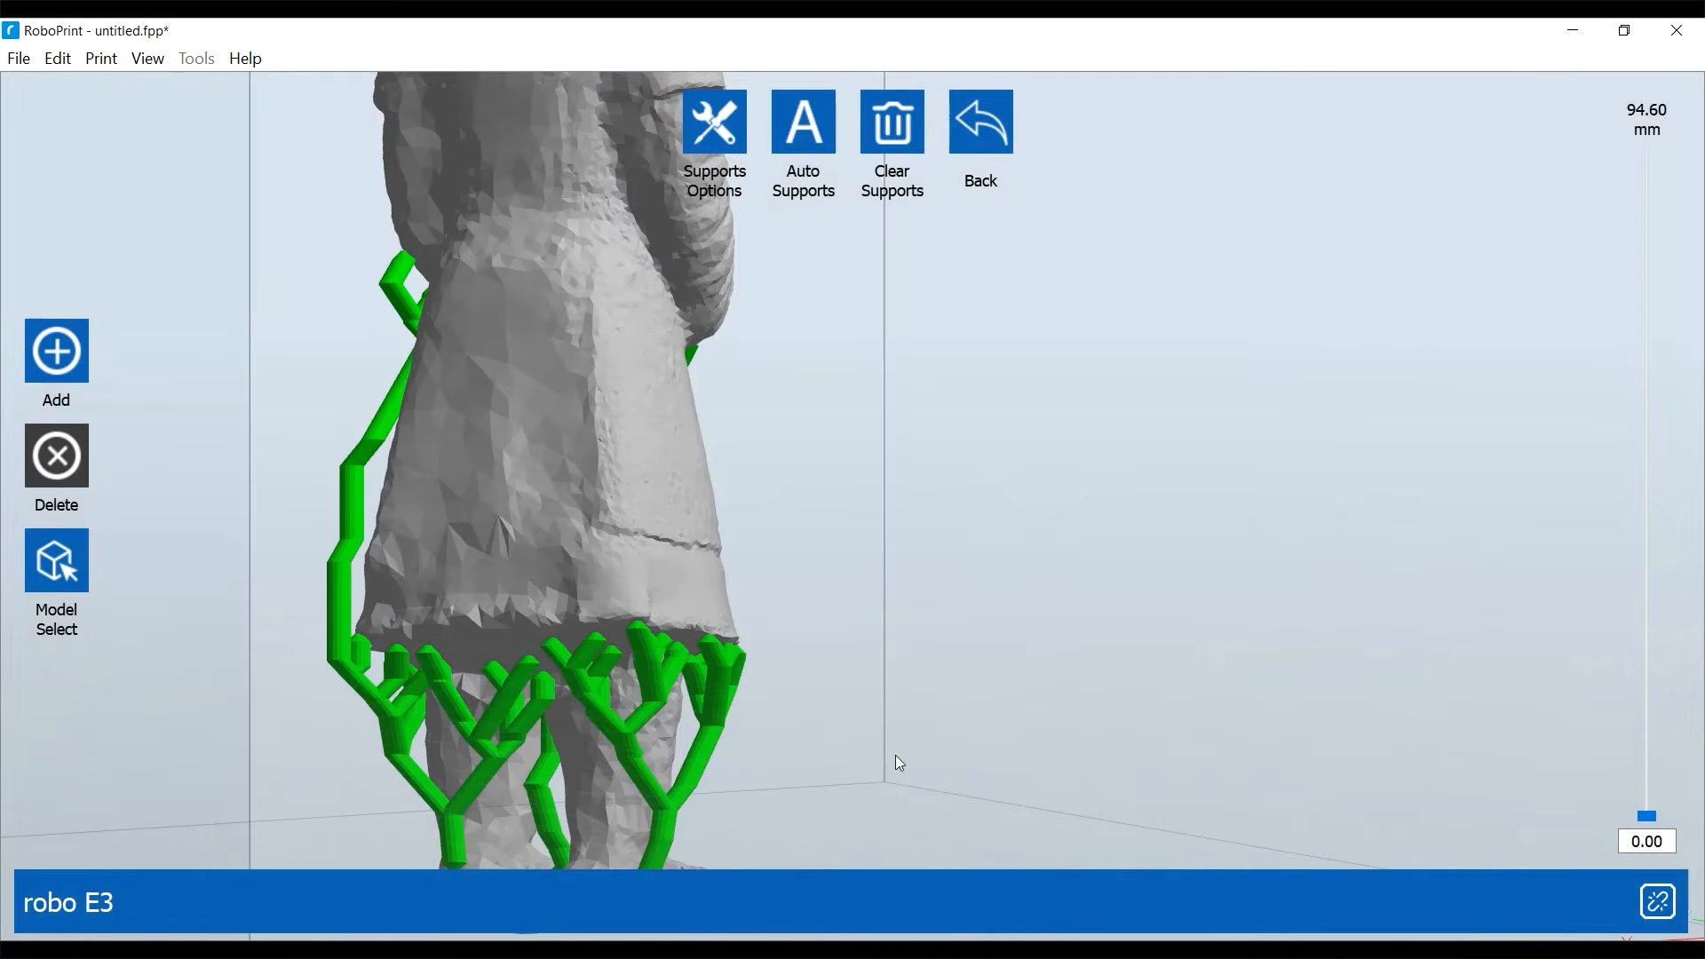
right_click_drag(899, 762, 862, 799)
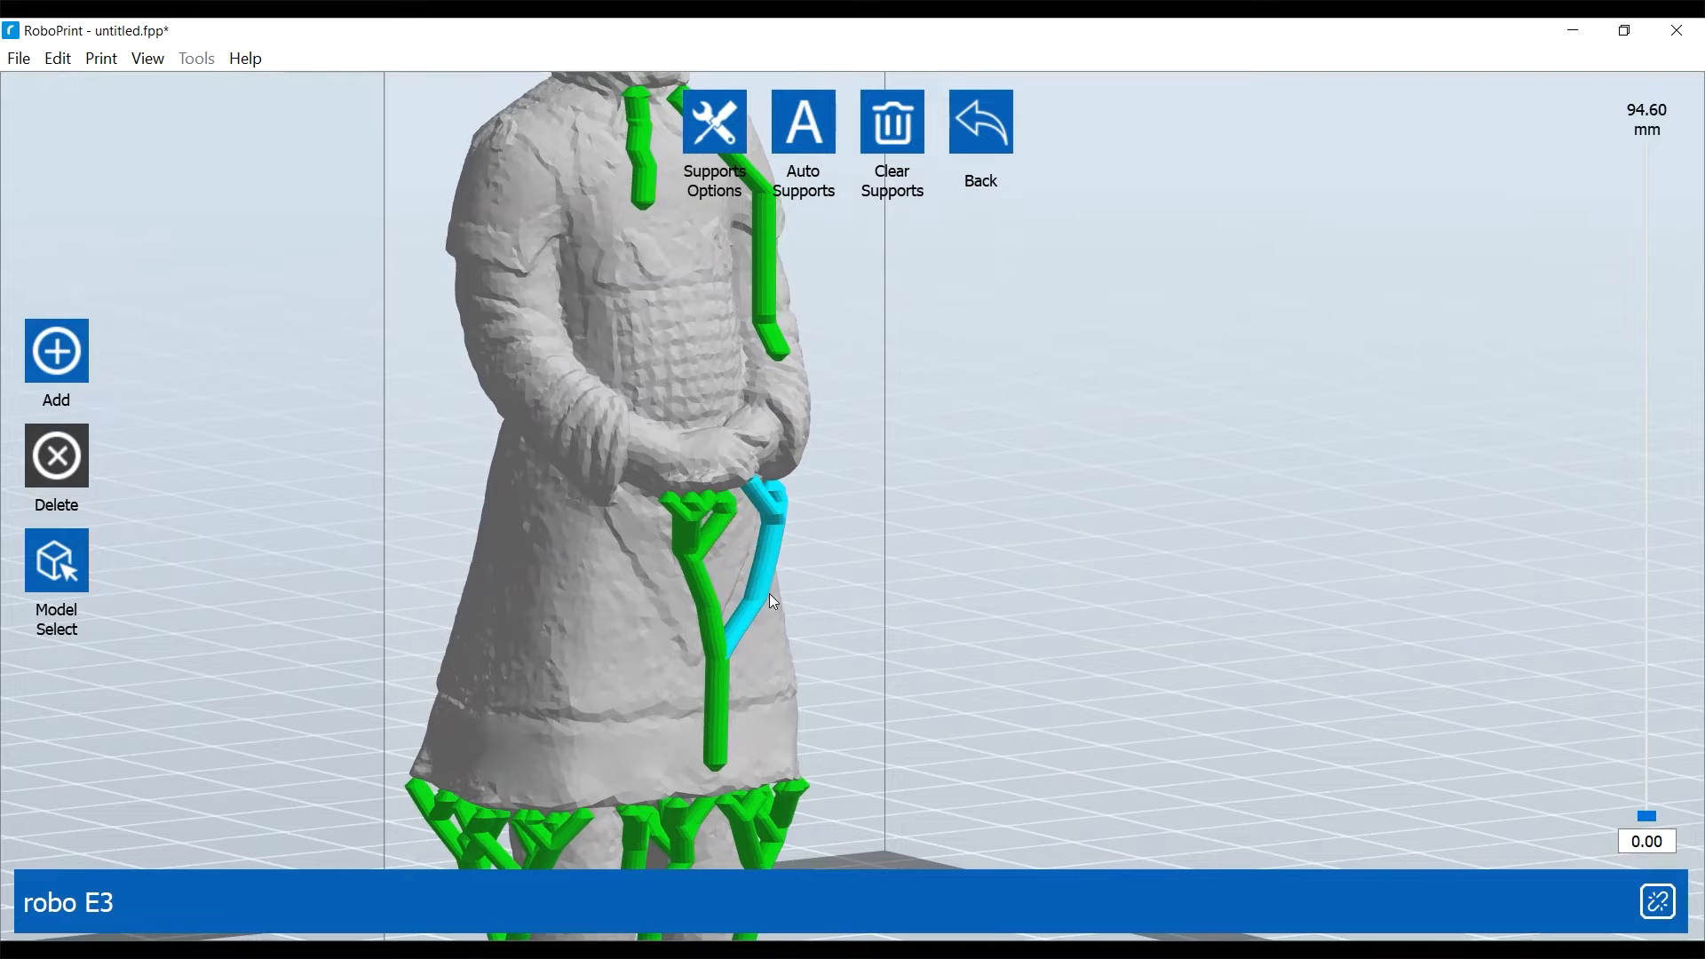
Add a short support beneath the figure's right elbow and a tall one from the arm down to the build platform
left_click(57, 364)
right_click_drag(318, 499, 453, 451)
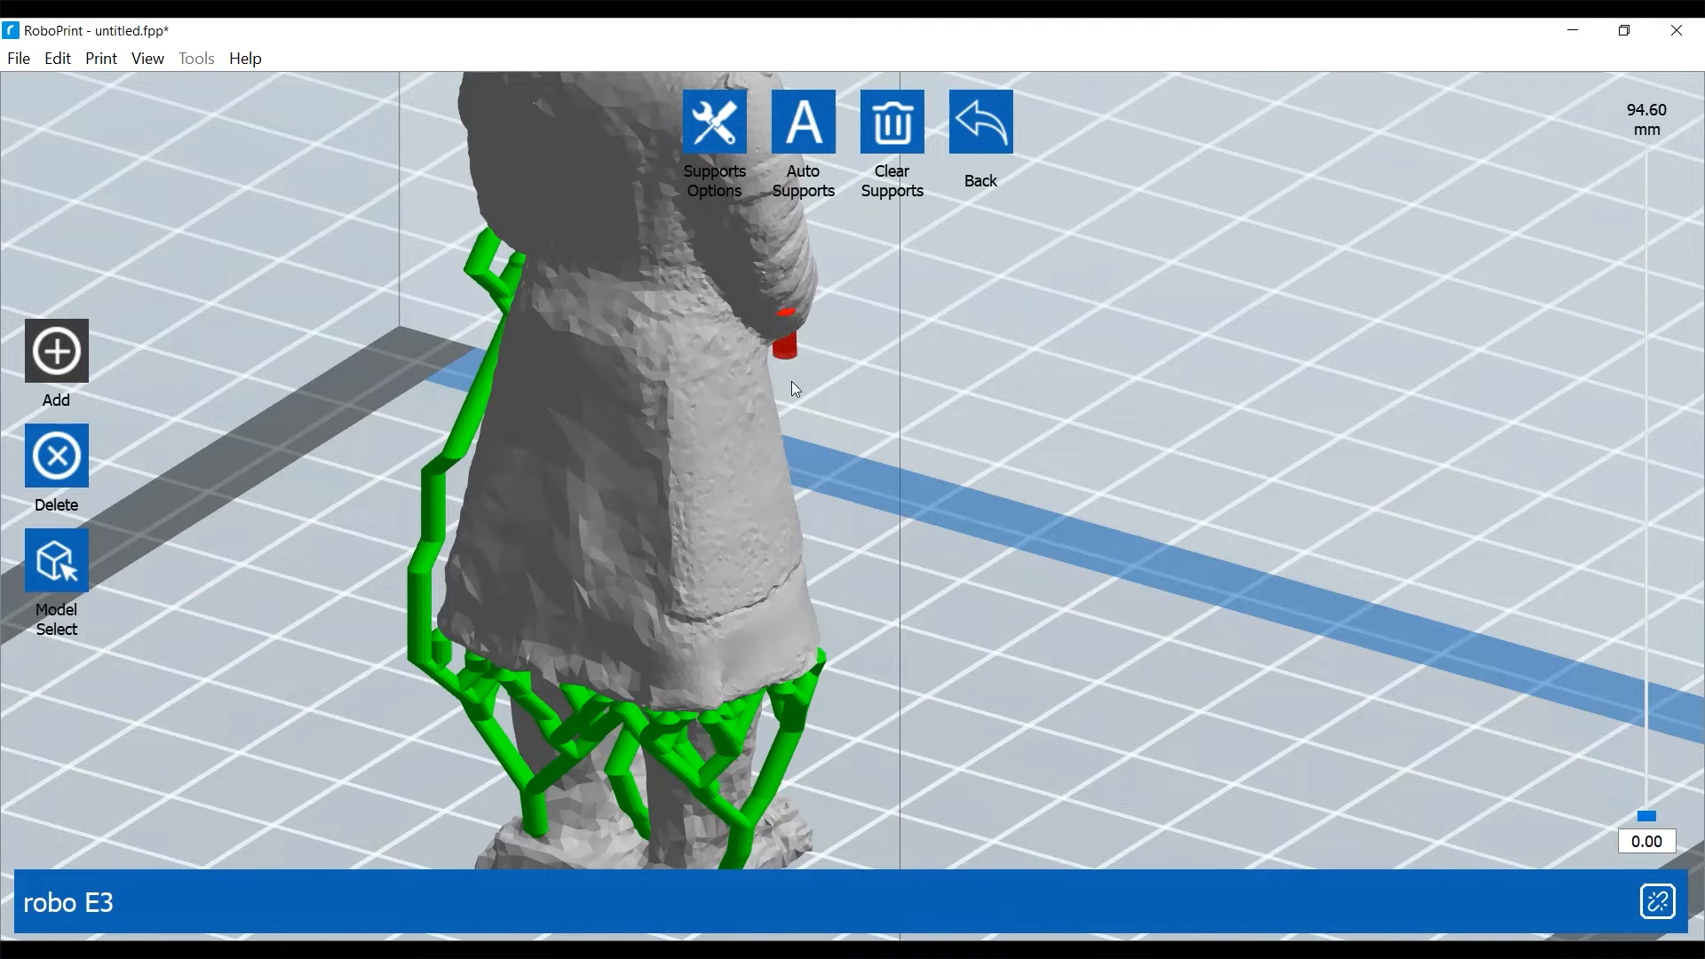
mouse_move(793, 389)
left_mouse_down()
mouse_move(786, 554)
mouse_move(737, 459)
mouse_move(769, 392)
left_mouse_up()
mouse_move(803, 412)
right_mouse_down()
mouse_move(854, 408)
mouse_move(822, 387)
mouse_move(837, 413)
right_mouse_up()
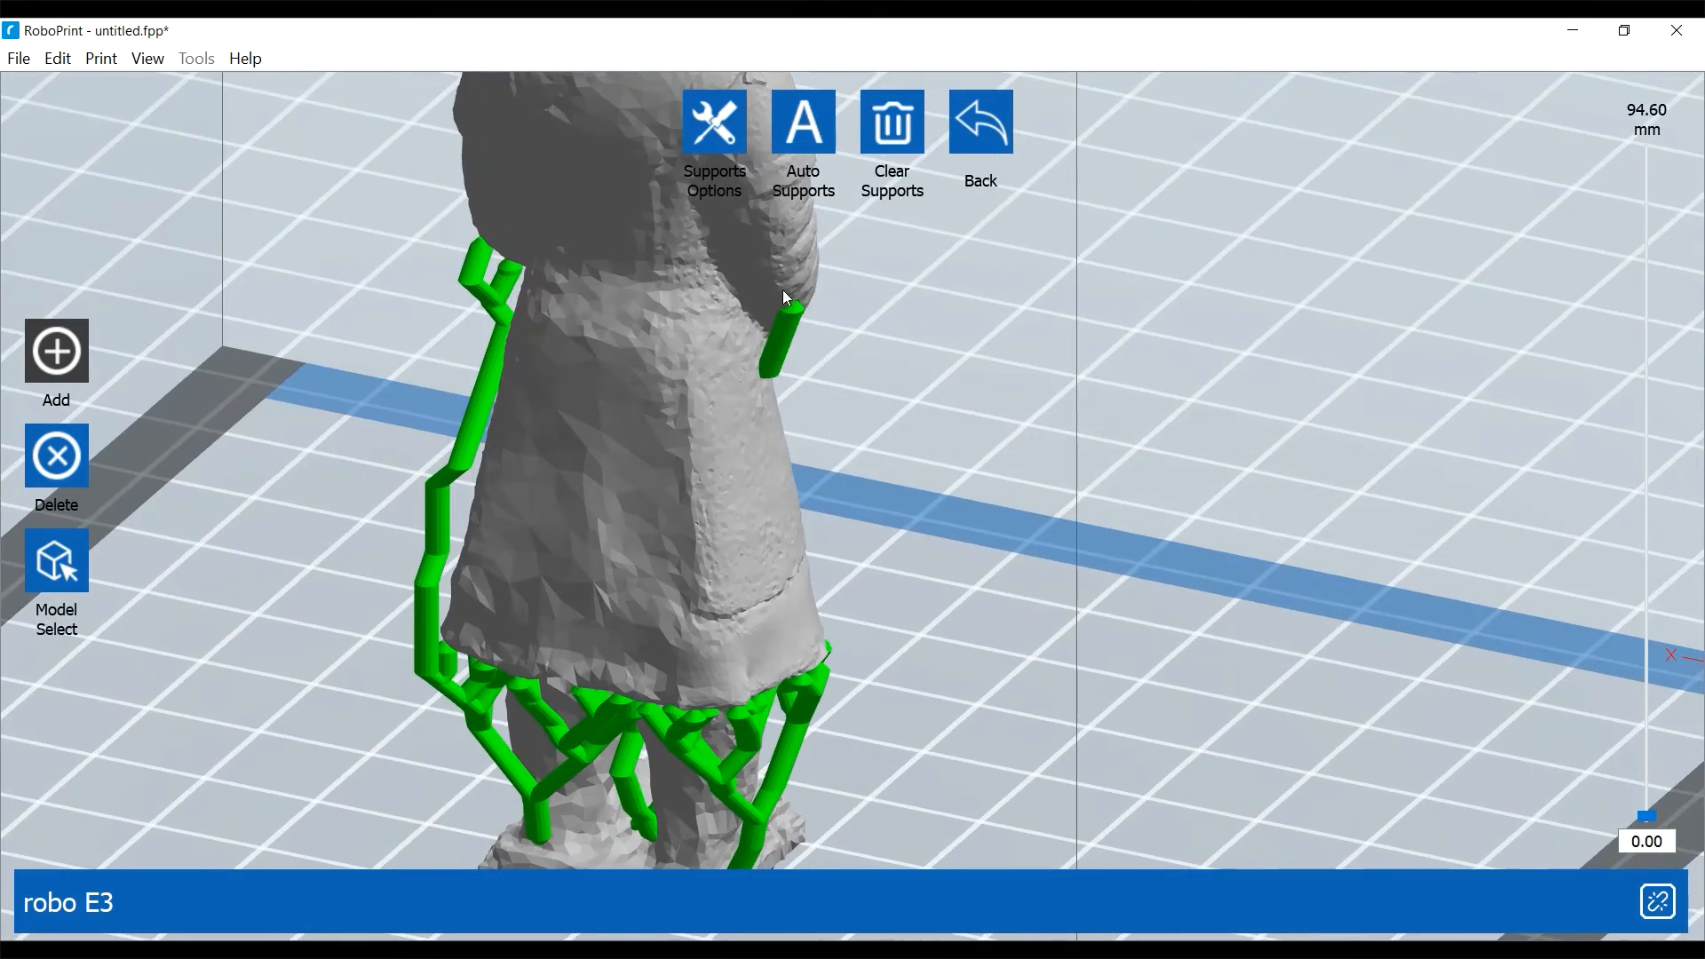
right_click_drag(782, 290, 615, 448)
mouse_move(615, 448)
left_mouse_down()
mouse_move(708, 683)
mouse_move(699, 732)
left_mouse_up()
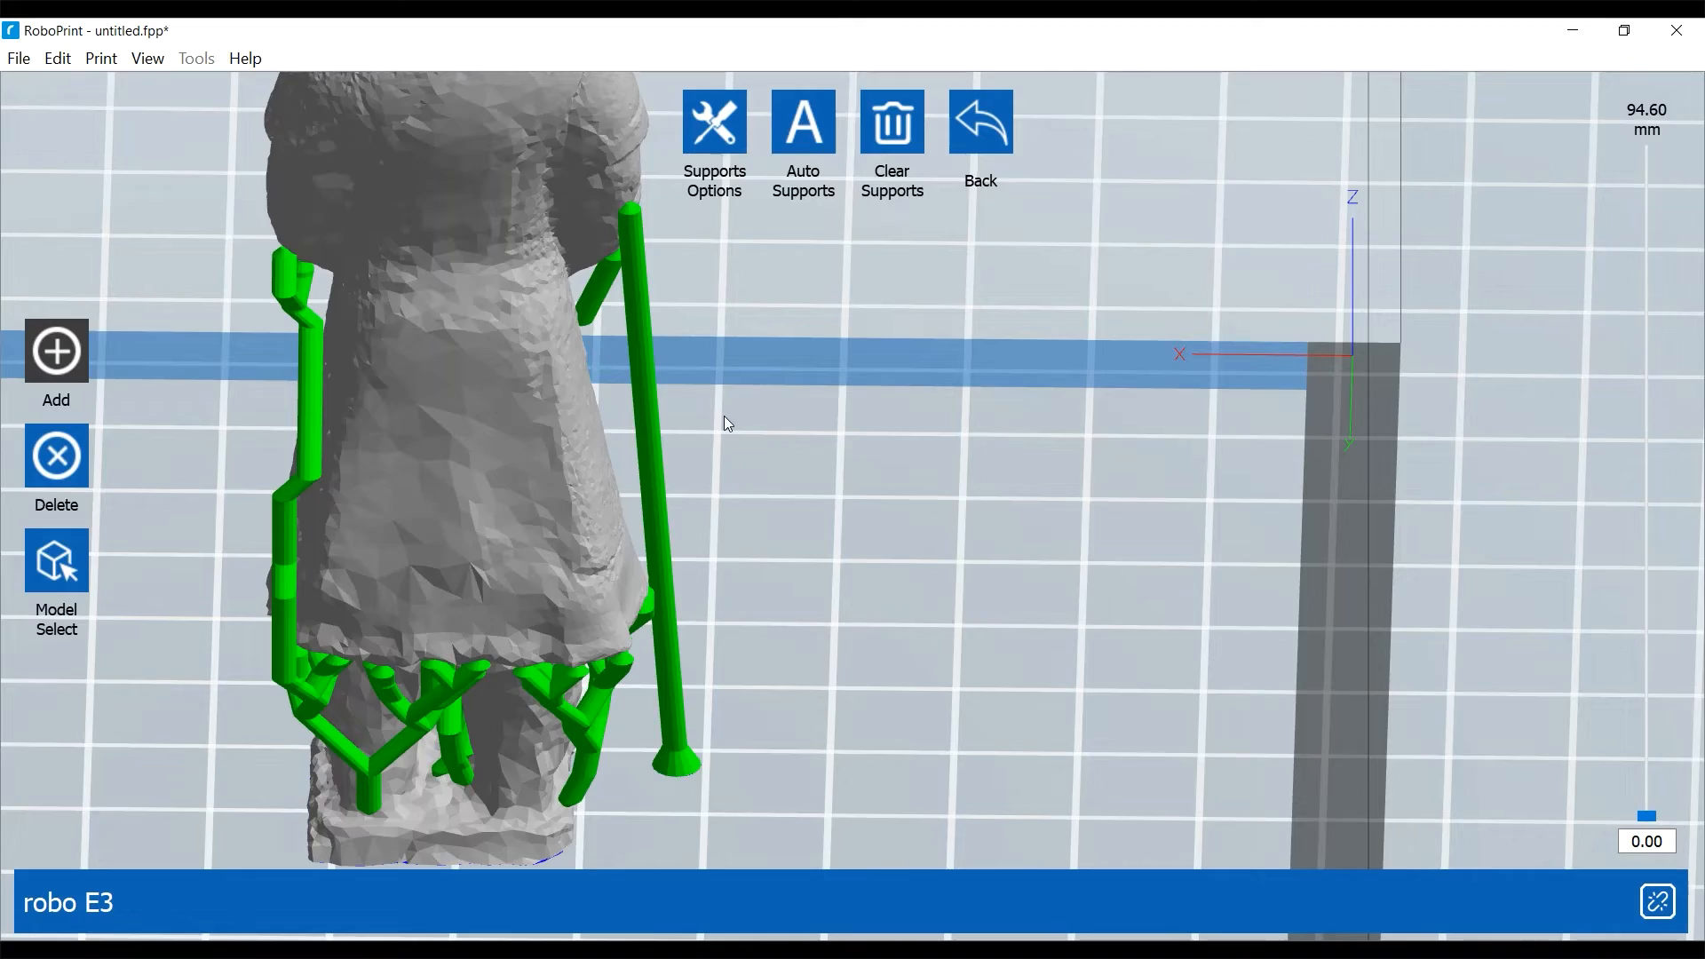
Place a tall support from the underside of the right forearm down to the platform beside the feet
right_click_drag(870, 212, 677, 350)
right_click_drag(676, 349, 733, 329)
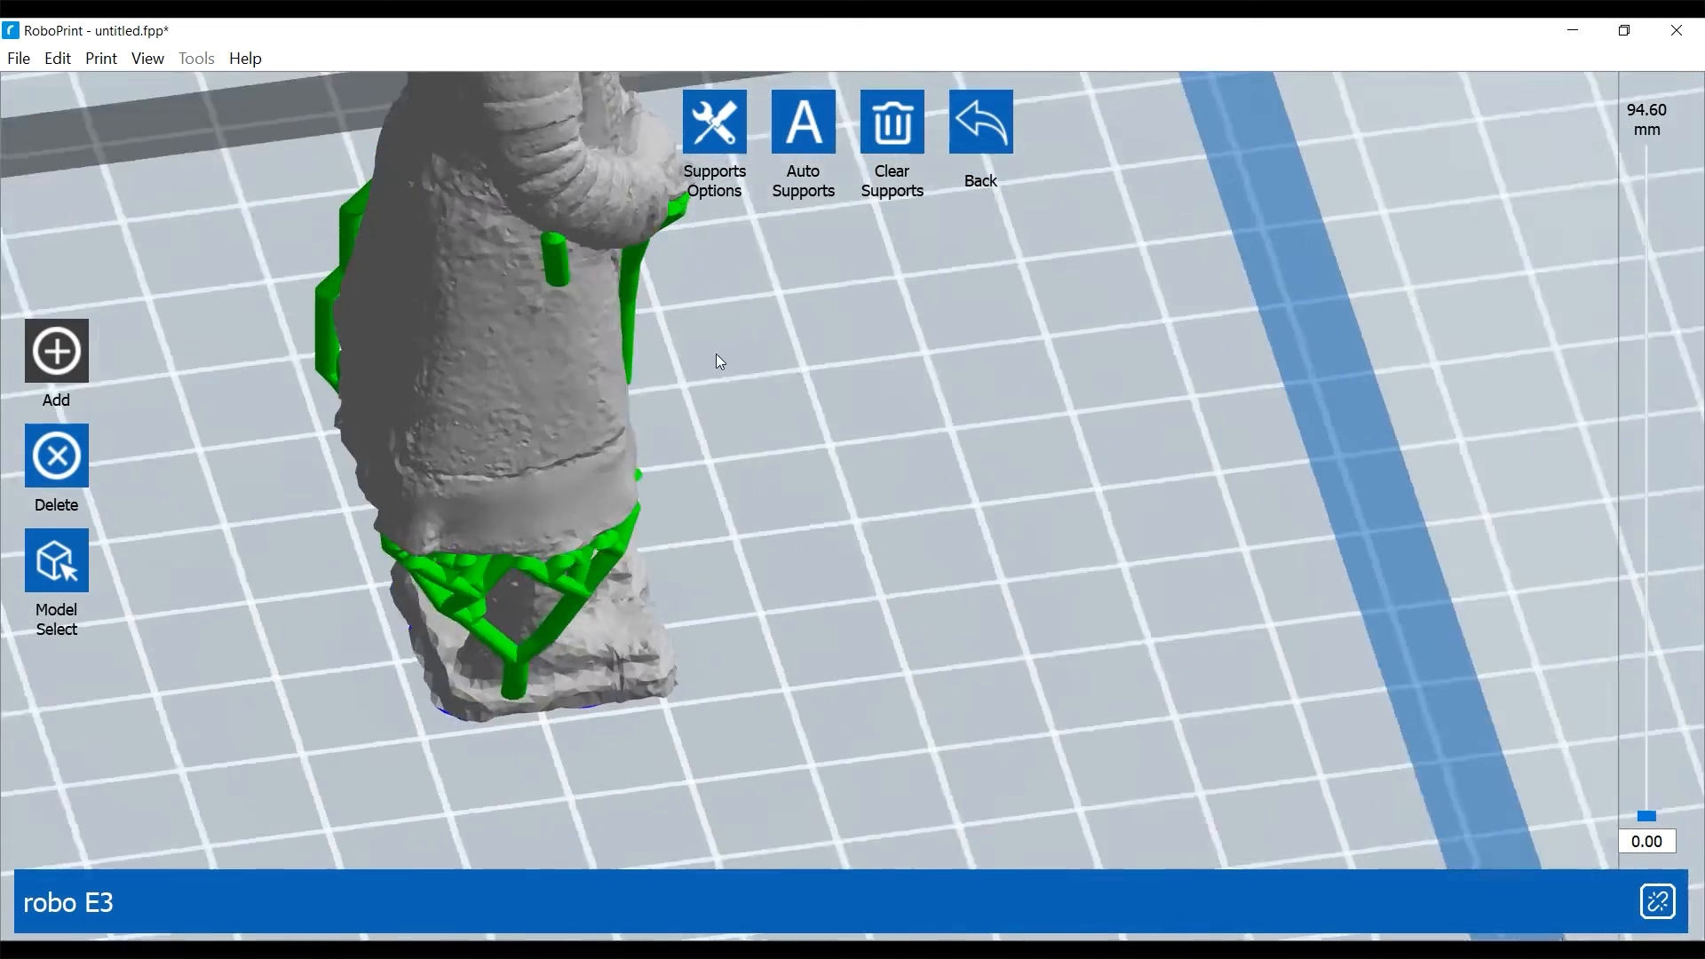
left_click_drag(619, 254, 625, 685)
right_click_drag(627, 681, 653, 304)
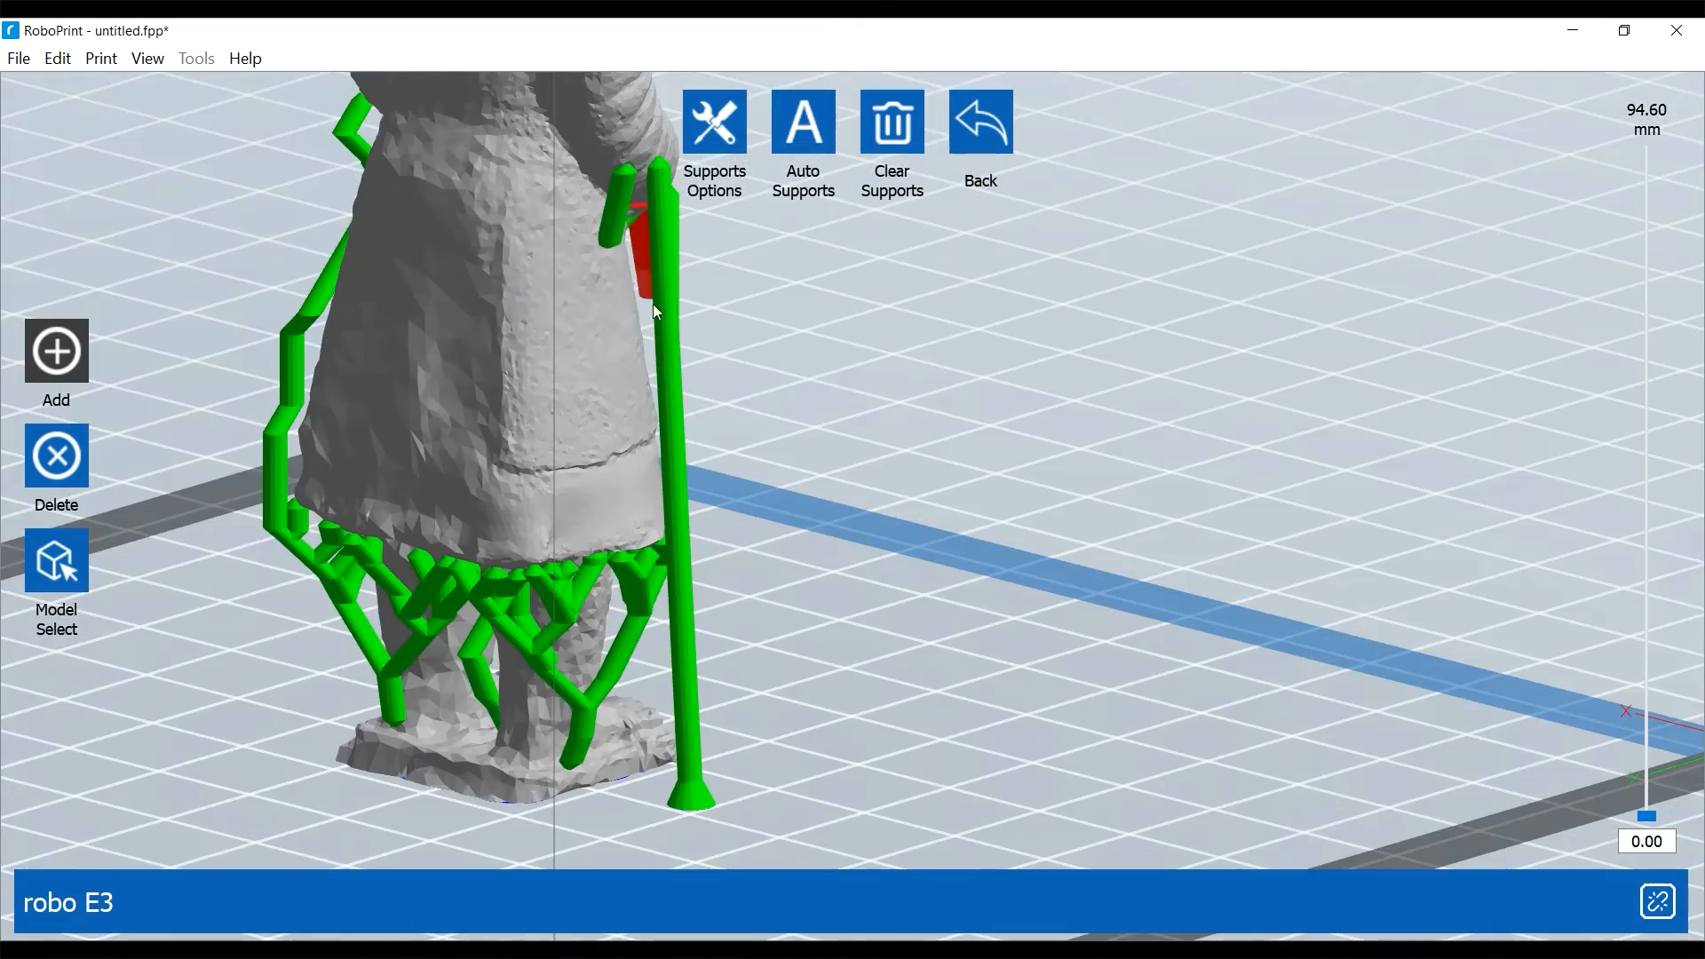
scroll(451, 435, "up", 5)
mouse_move(451, 437)
right_mouse_down()
mouse_move(552, 398)
mouse_move(552, 369)
mouse_move(540, 437)
mouse_move(442, 437)
right_mouse_up()
left_click(57, 455)
left_click(57, 351)
Add two supports from the branches under the left rear hem of the robe down to the build platform behind the feet
right_click_drag(301, 435, 547, 411)
scroll(547, 410, "down", 4)
scroll(547, 410, "up", 2)
left_click_drag(499, 234, 510, 328)
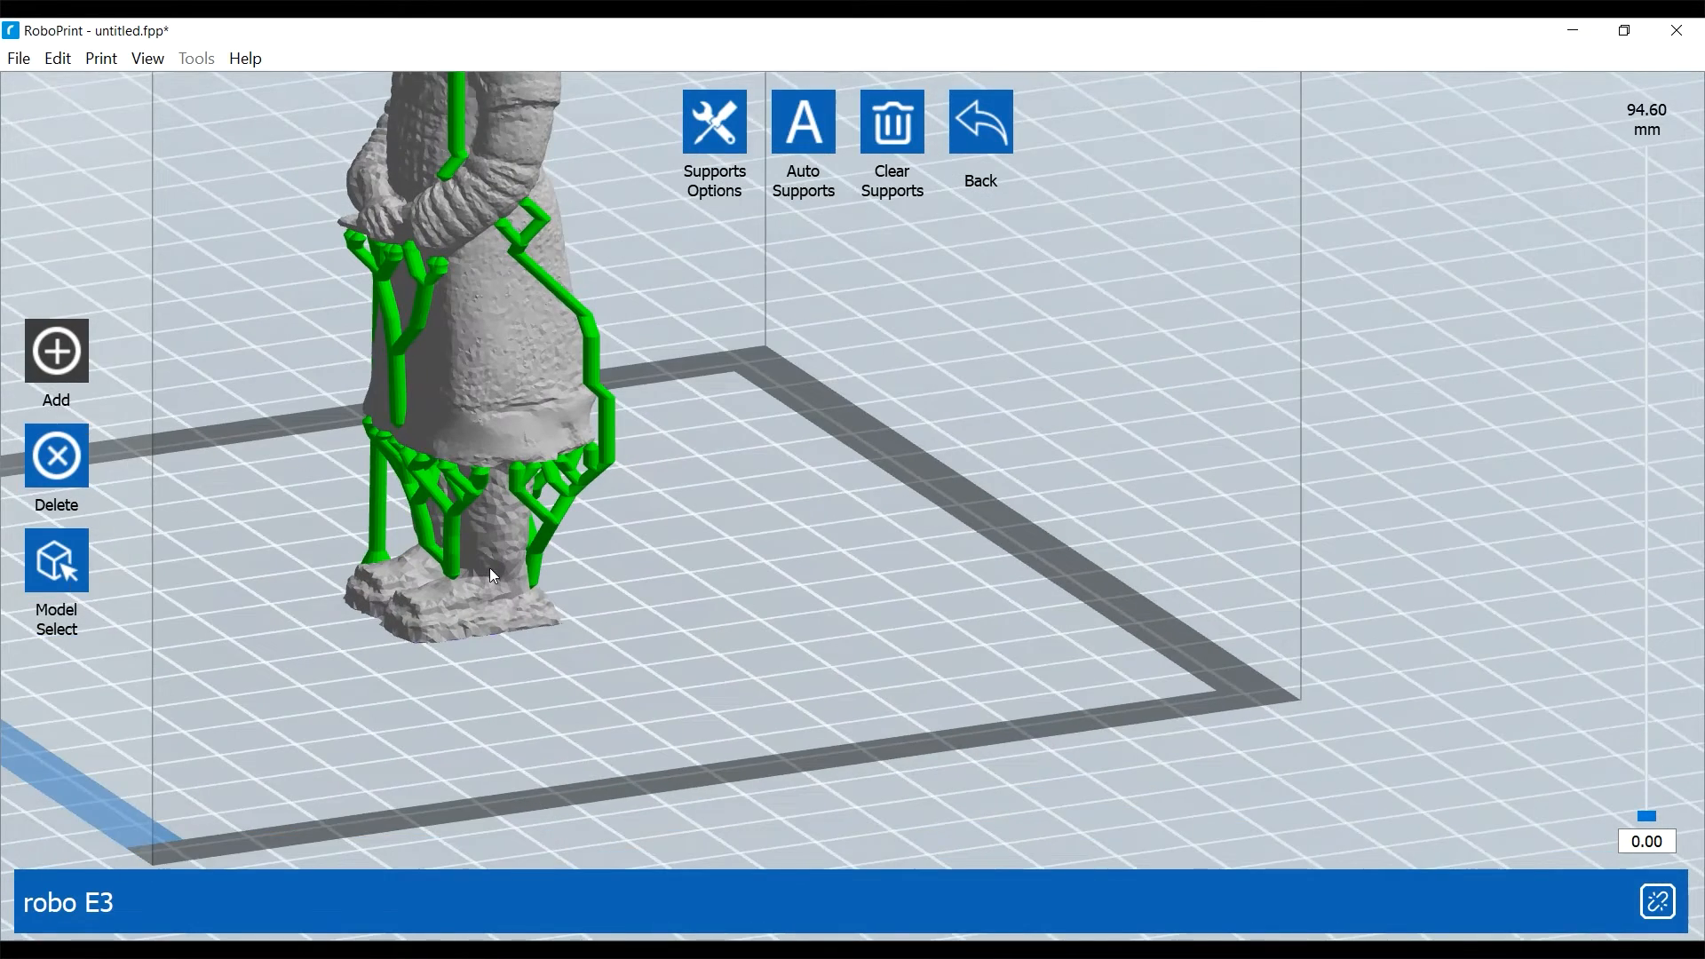
scroll(493, 576, "up", 2)
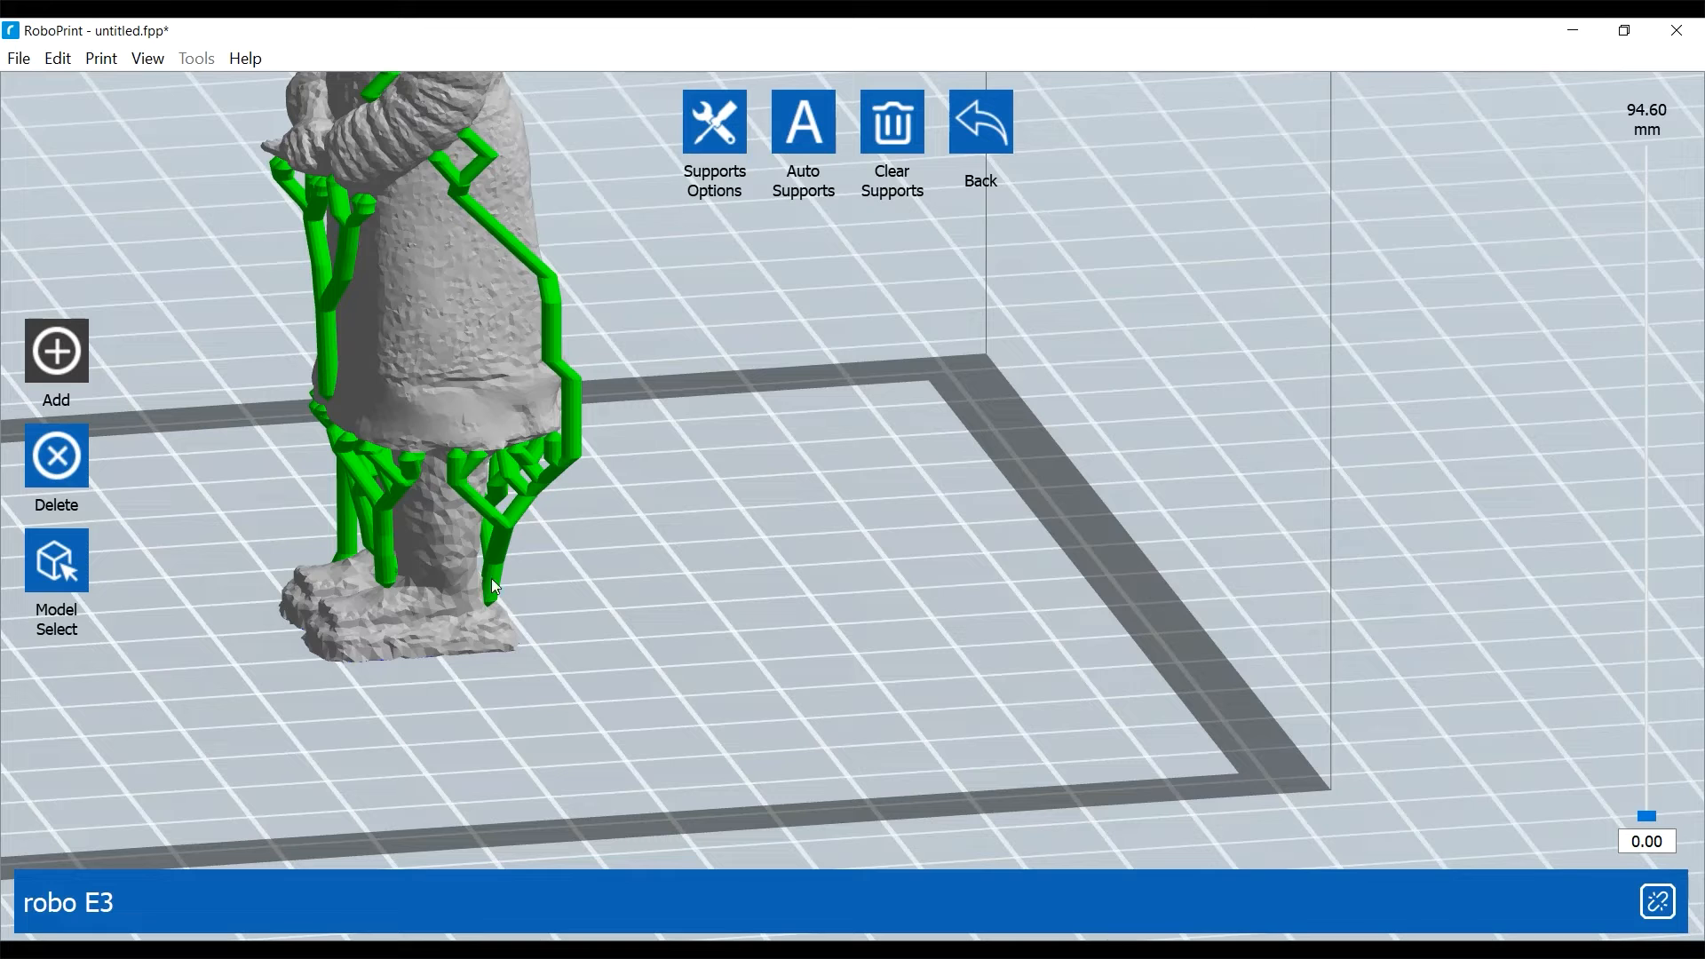
left_click_drag(511, 534, 539, 637)
right_click_drag(484, 649, 528, 563)
left_click_drag(552, 478, 522, 596)
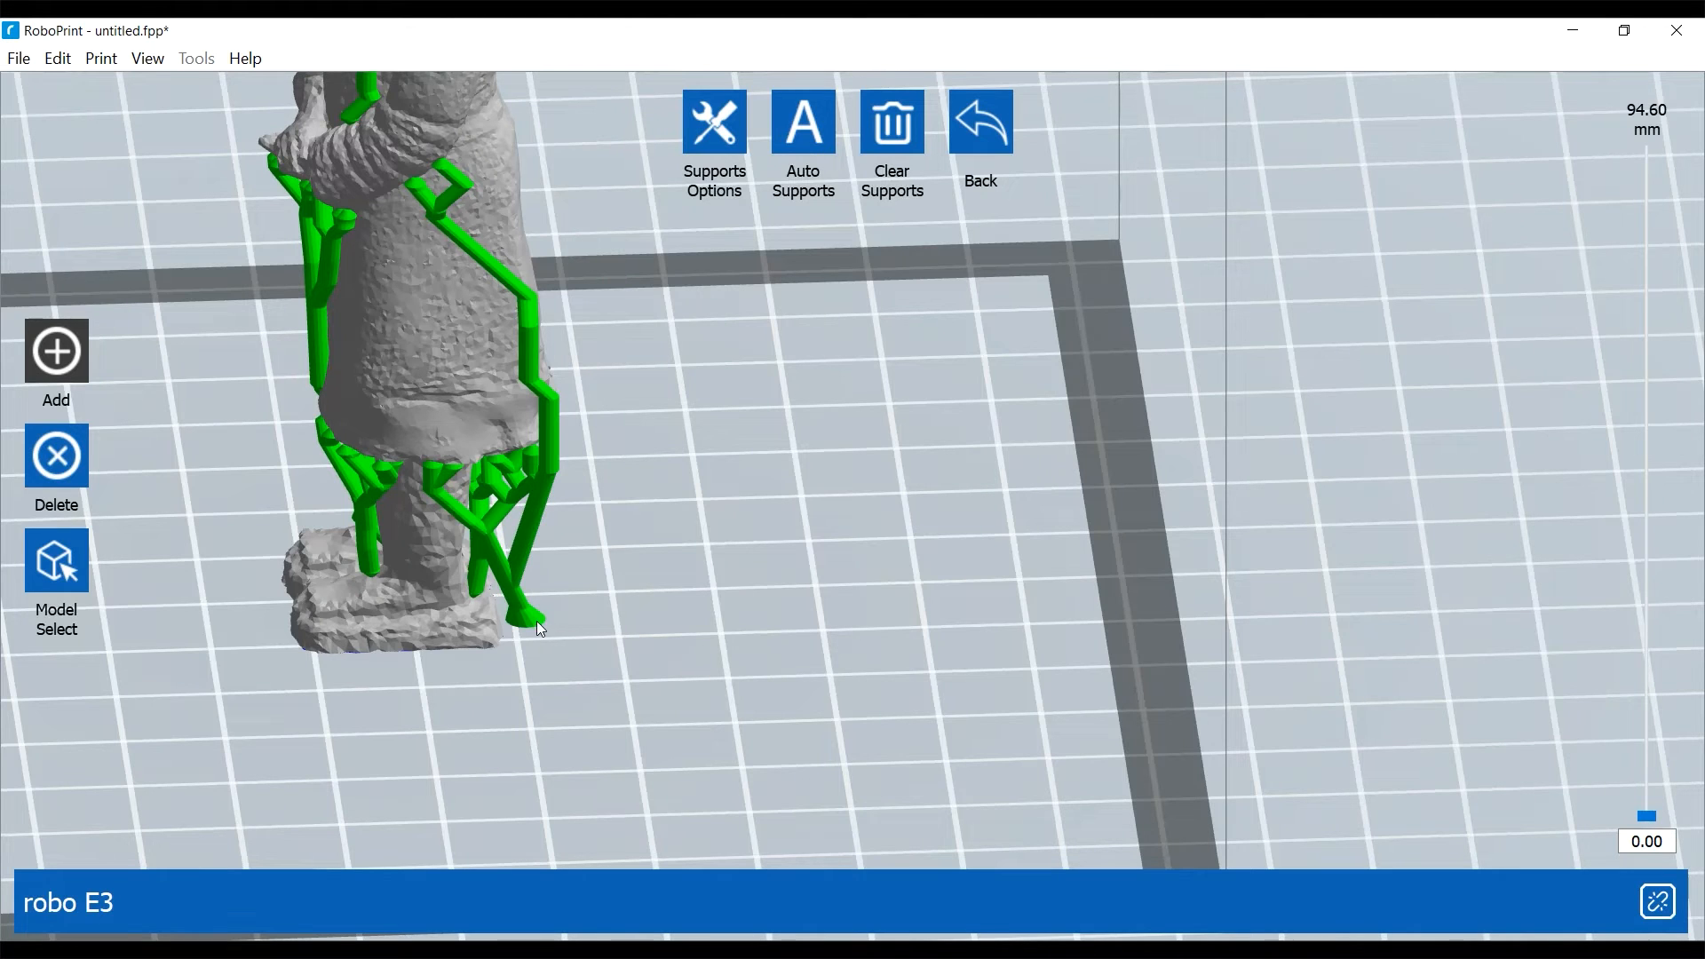
right_click_drag(540, 629, 599, 615)
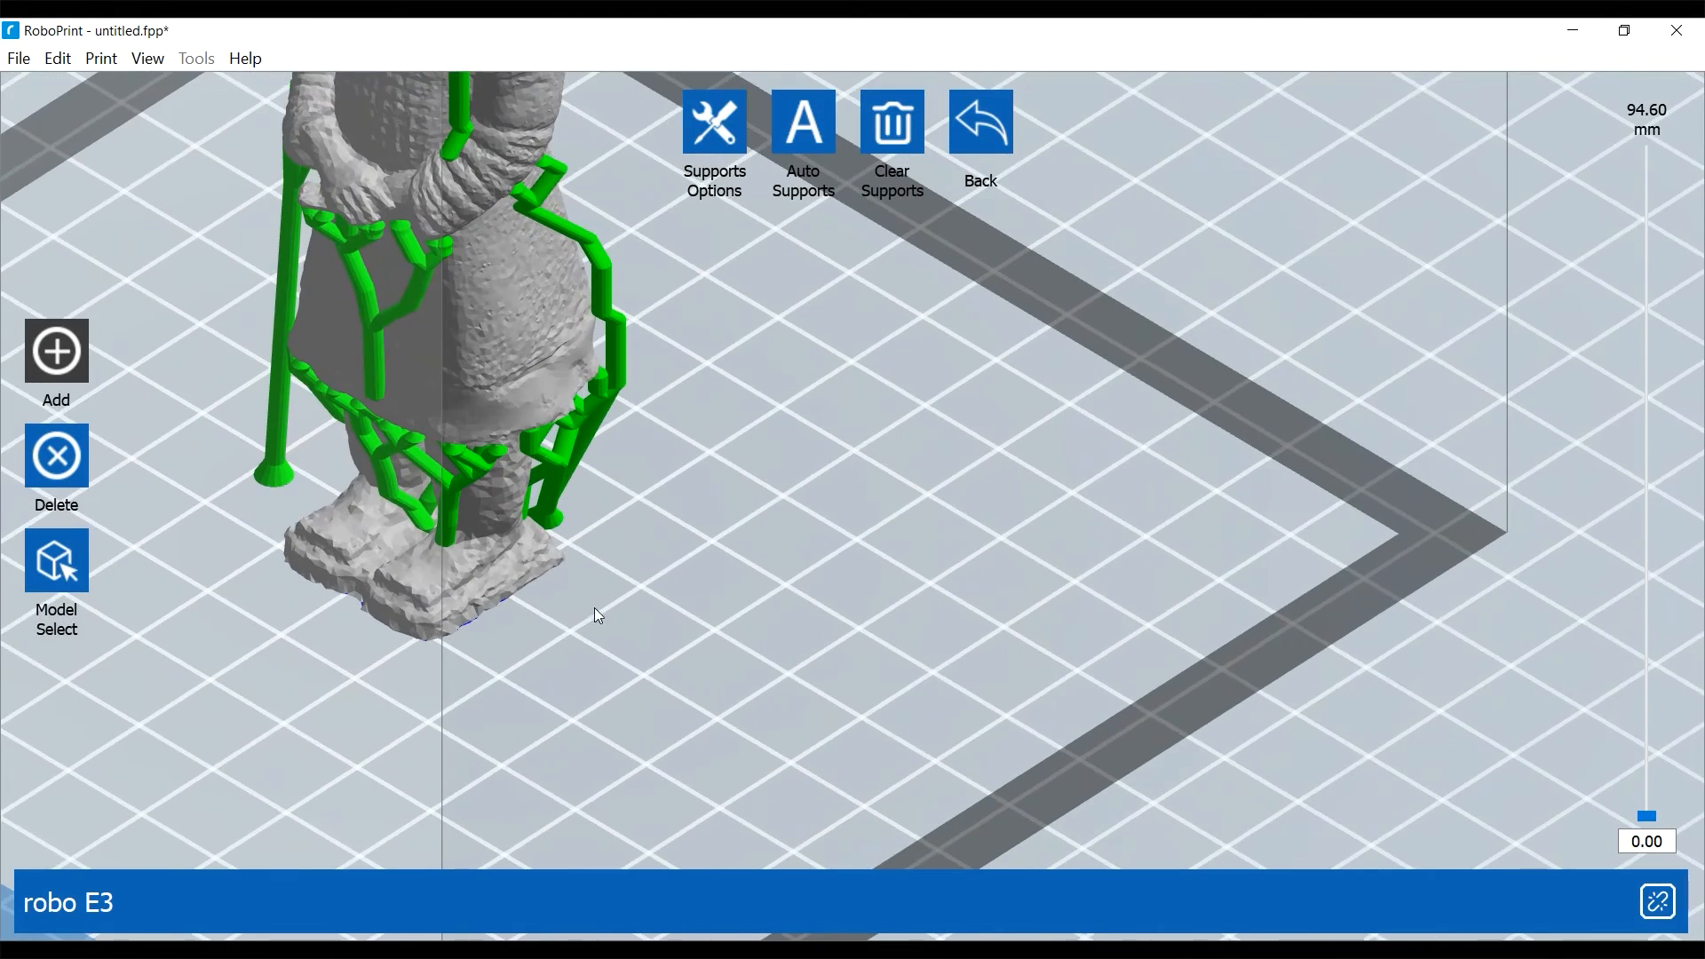
Add a support from the branches under the right side of the robe's hem down to the build platform
right_click_drag(421, 453, 520, 456)
right_click_drag(522, 441, 498, 416)
middle_click_drag(480, 450, 458, 519)
right_click_drag(458, 519, 424, 529)
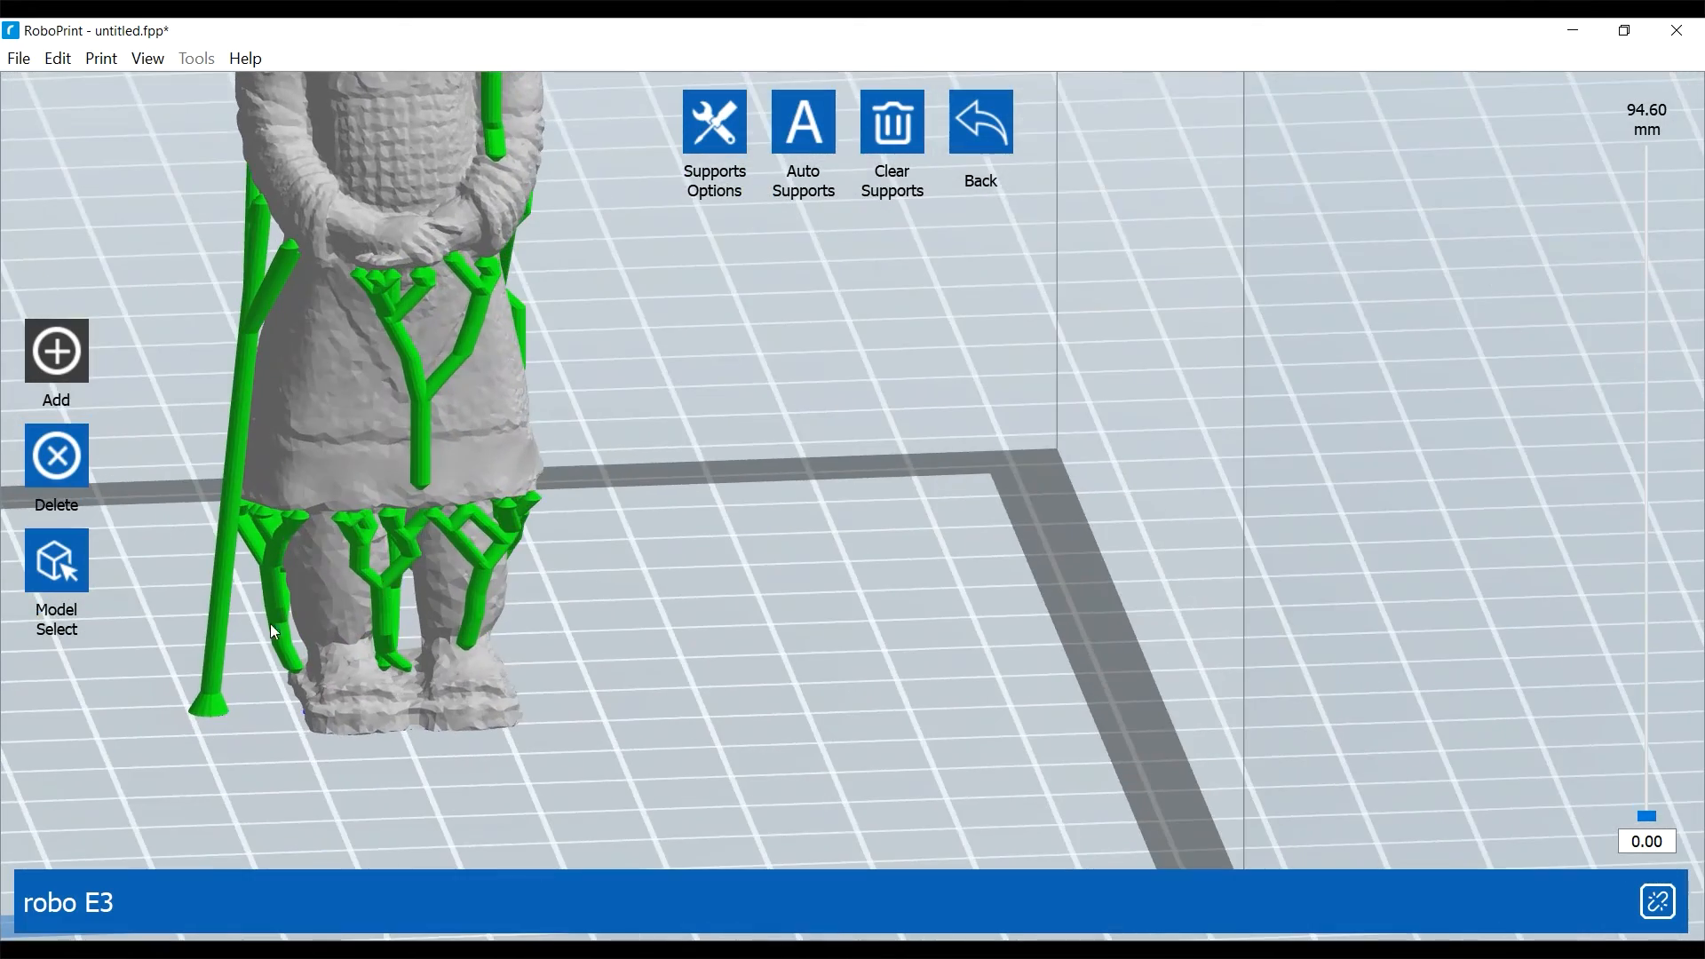
left_click_drag(270, 566, 259, 683)
right_click_drag(259, 682, 360, 683)
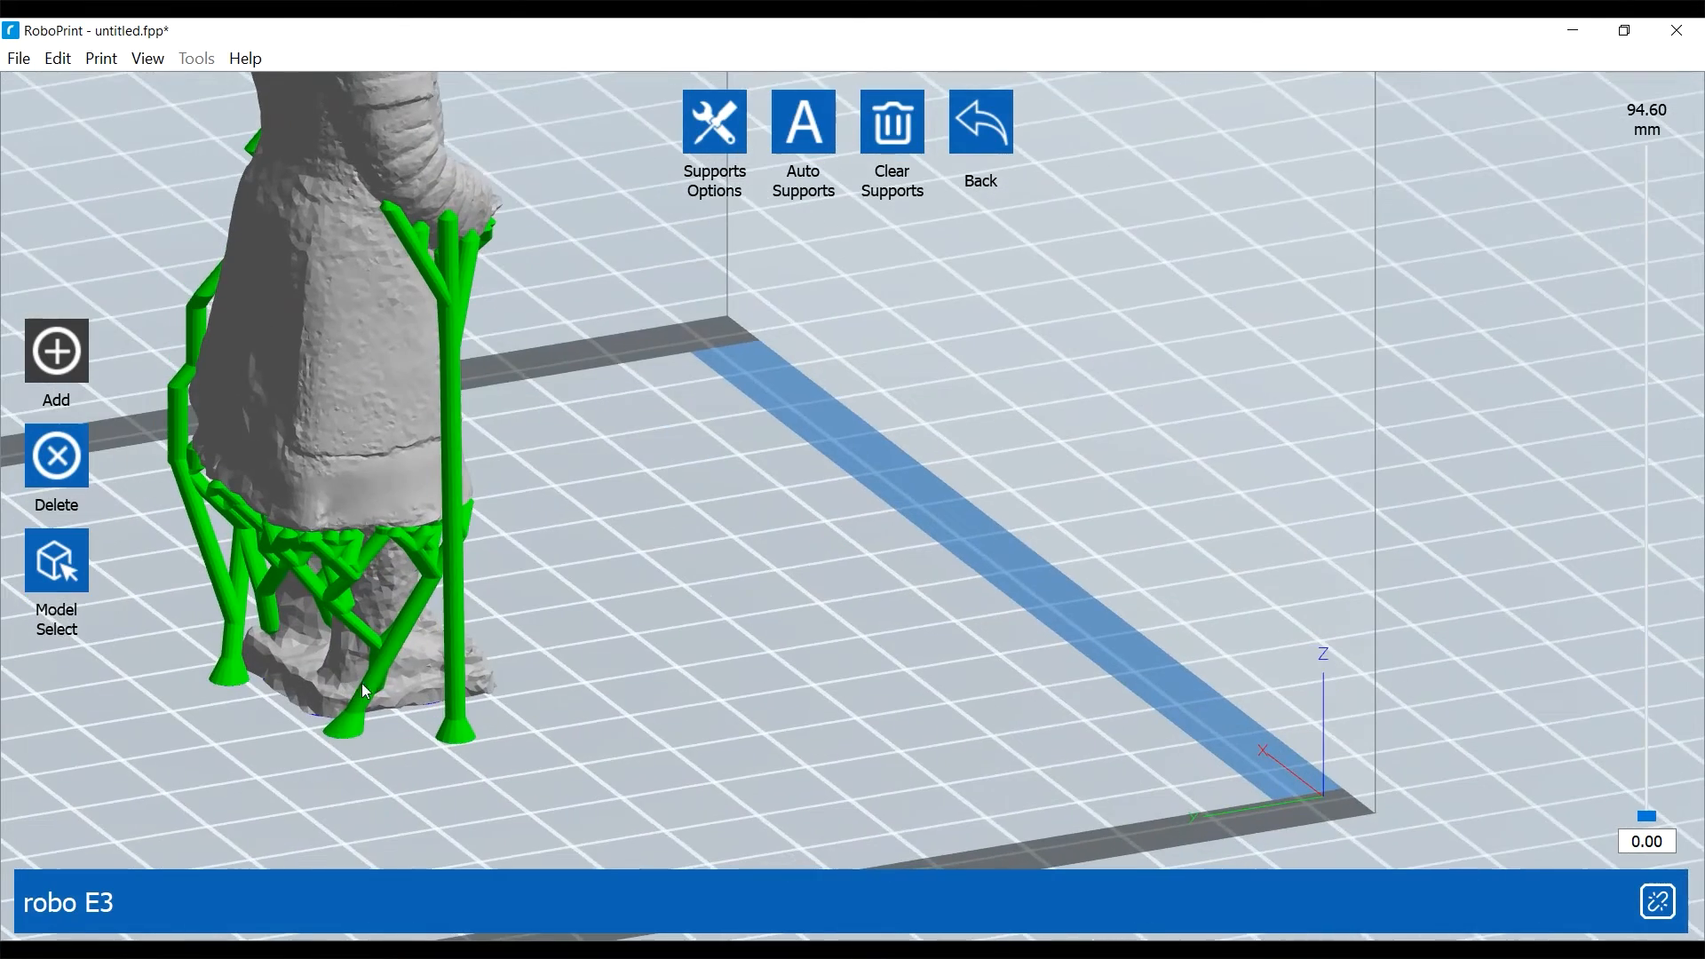
left_click_drag(377, 673, 386, 673)
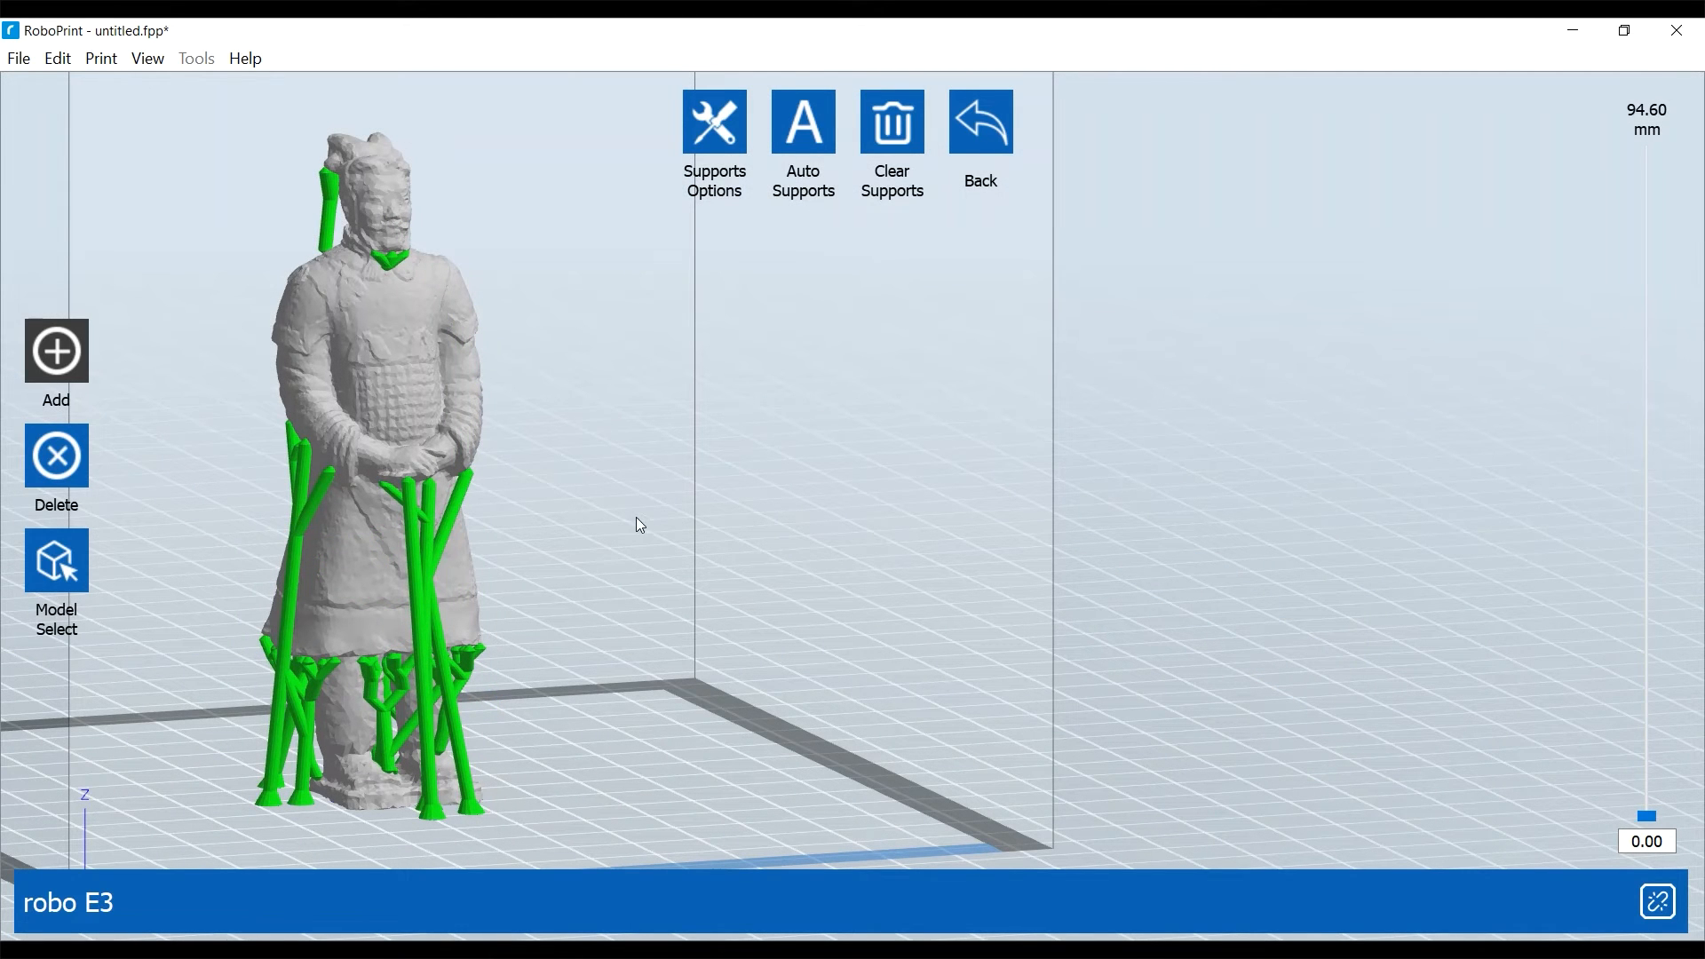
Finish support editing and save the project as terracottaClasped_05p_v01.fpp in the Asia_ChinaTerraCottaHandsClasped folder
left_click(994, 133)
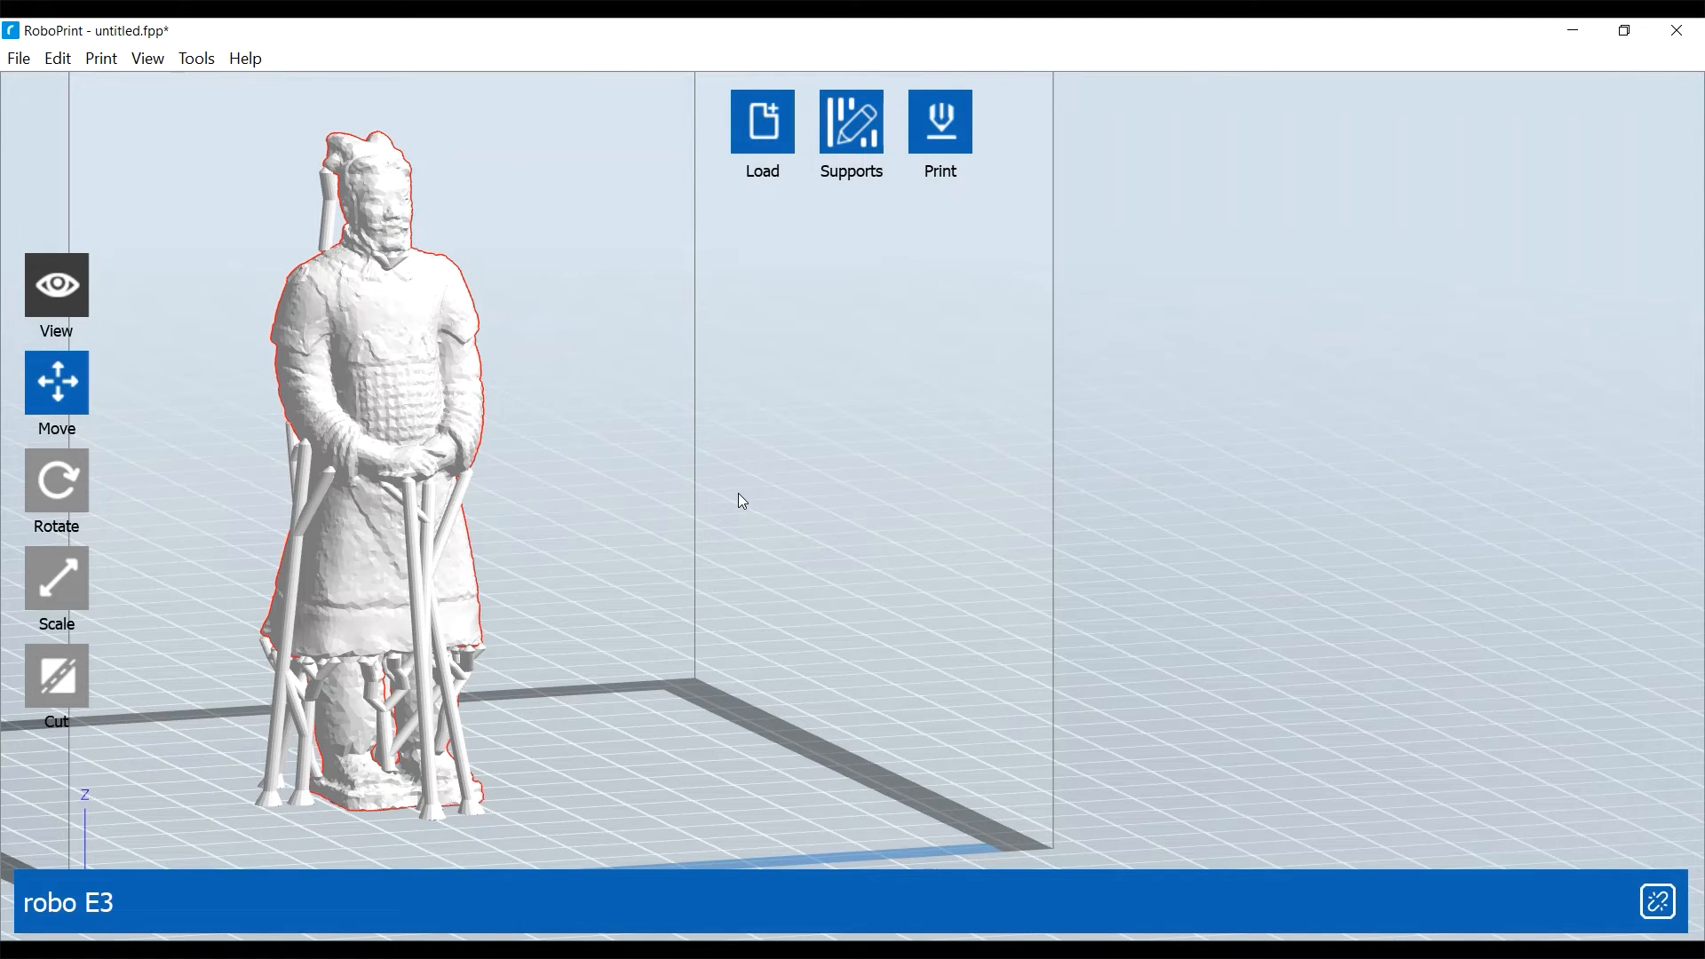
left_click(18, 59)
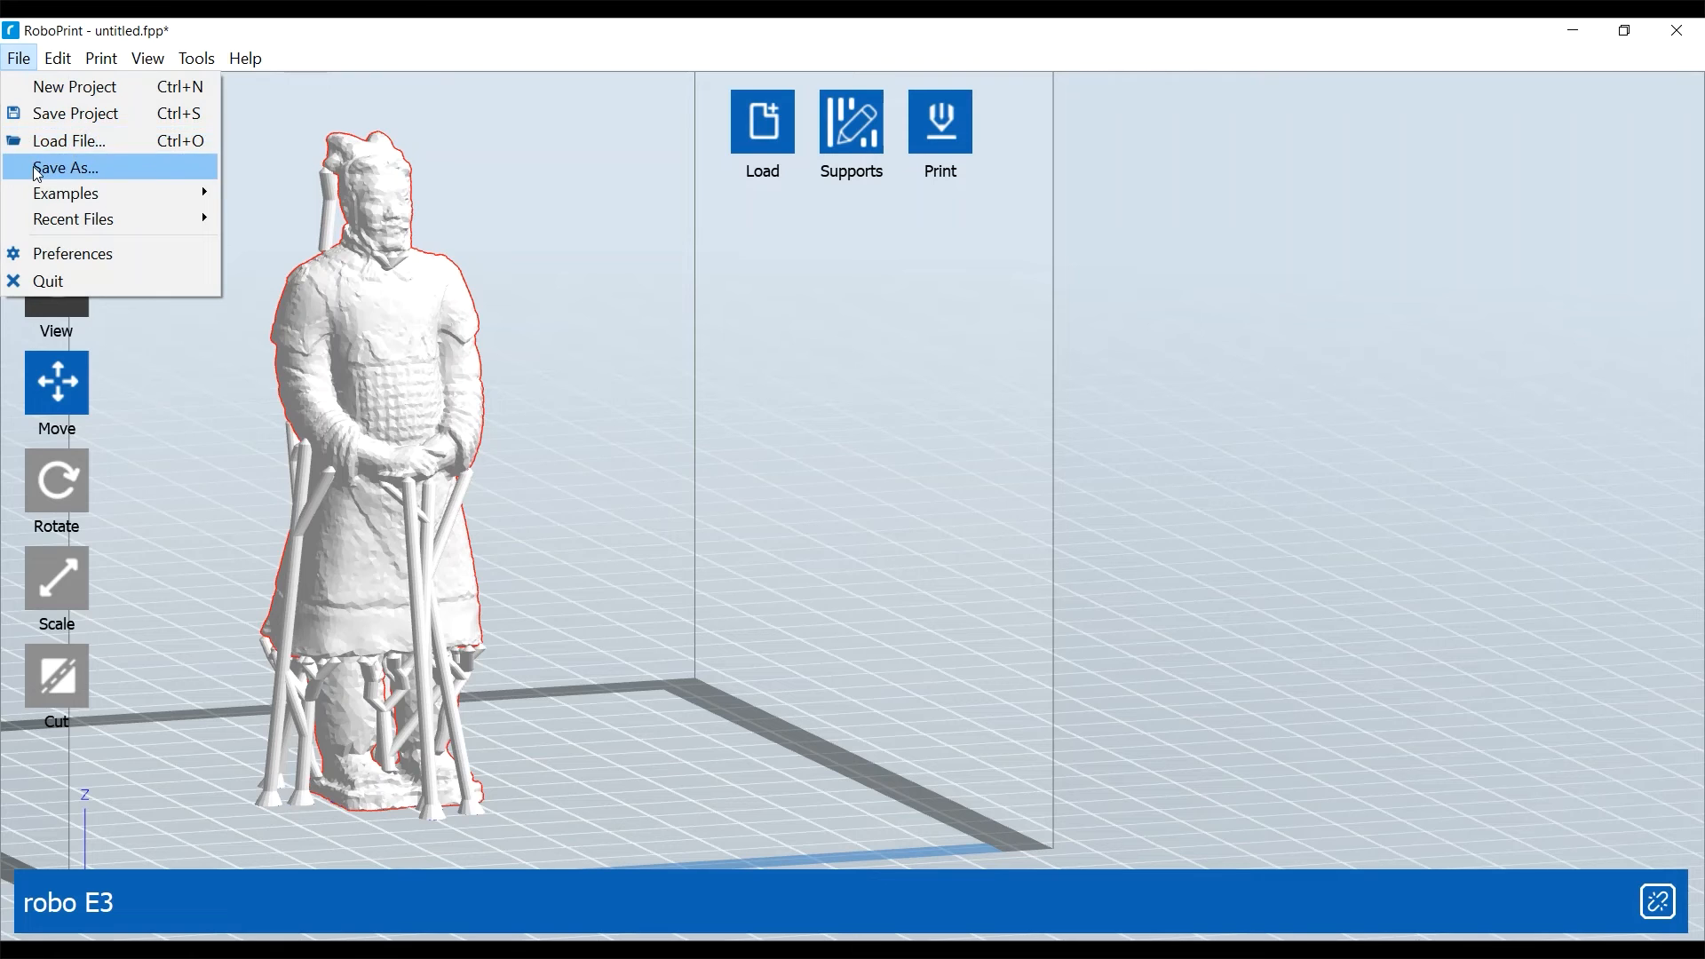
left_click(40, 165)
left_click(325, 737)
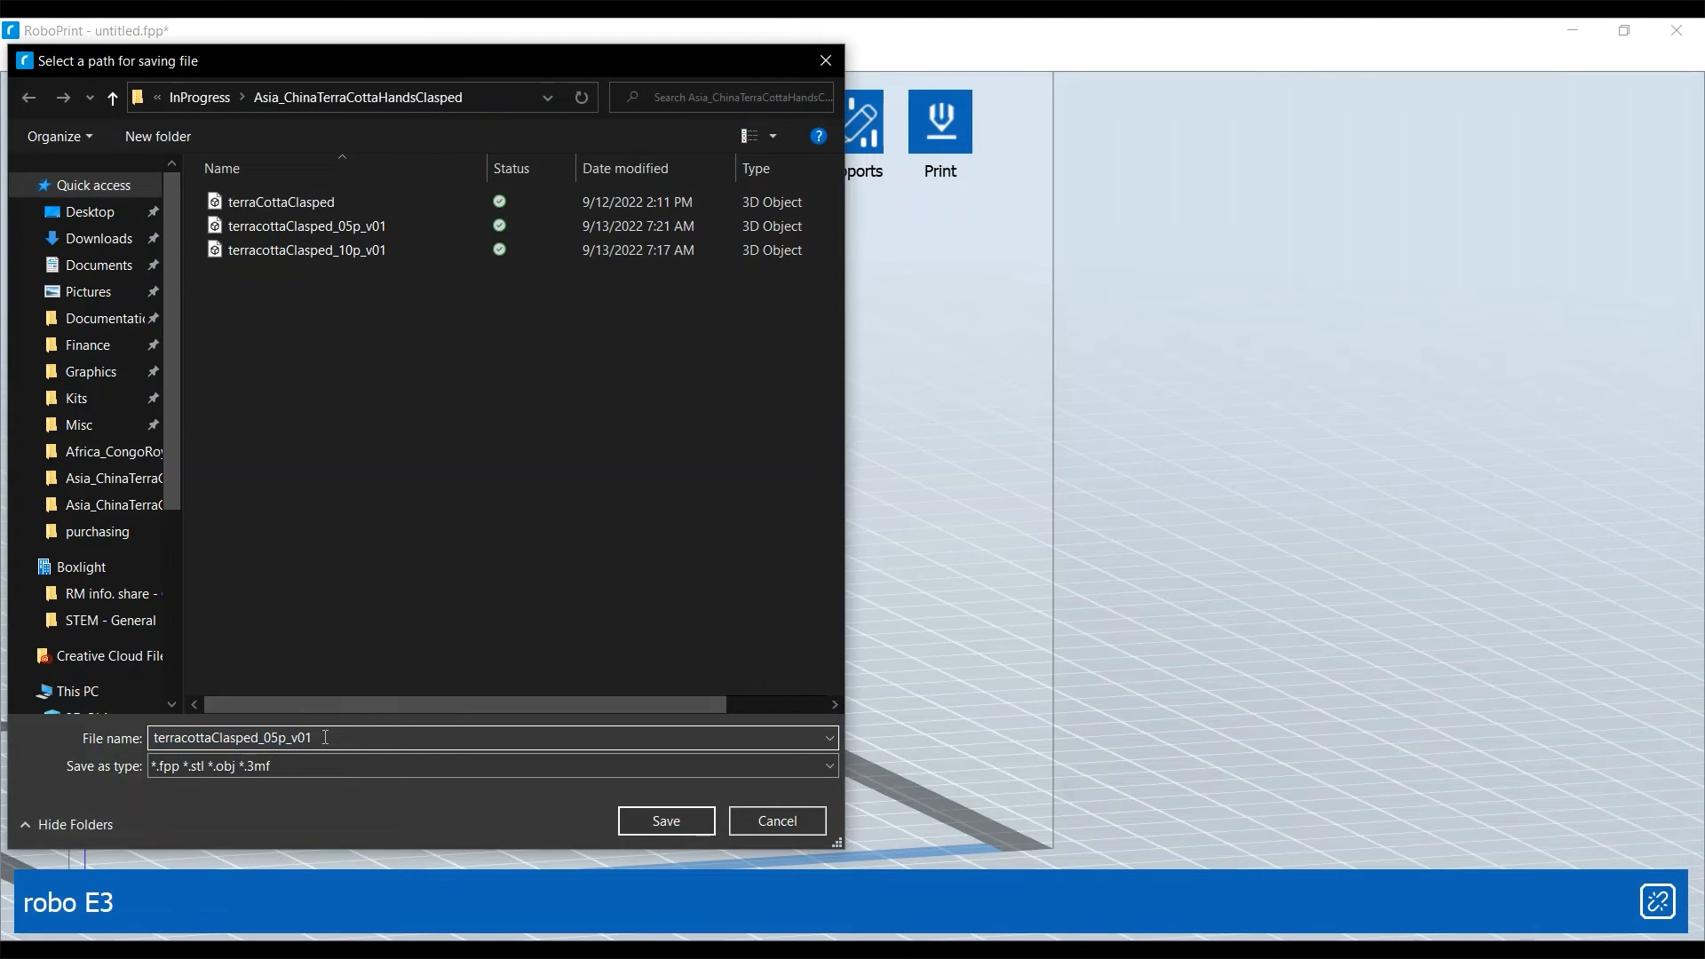
type(".fpp")
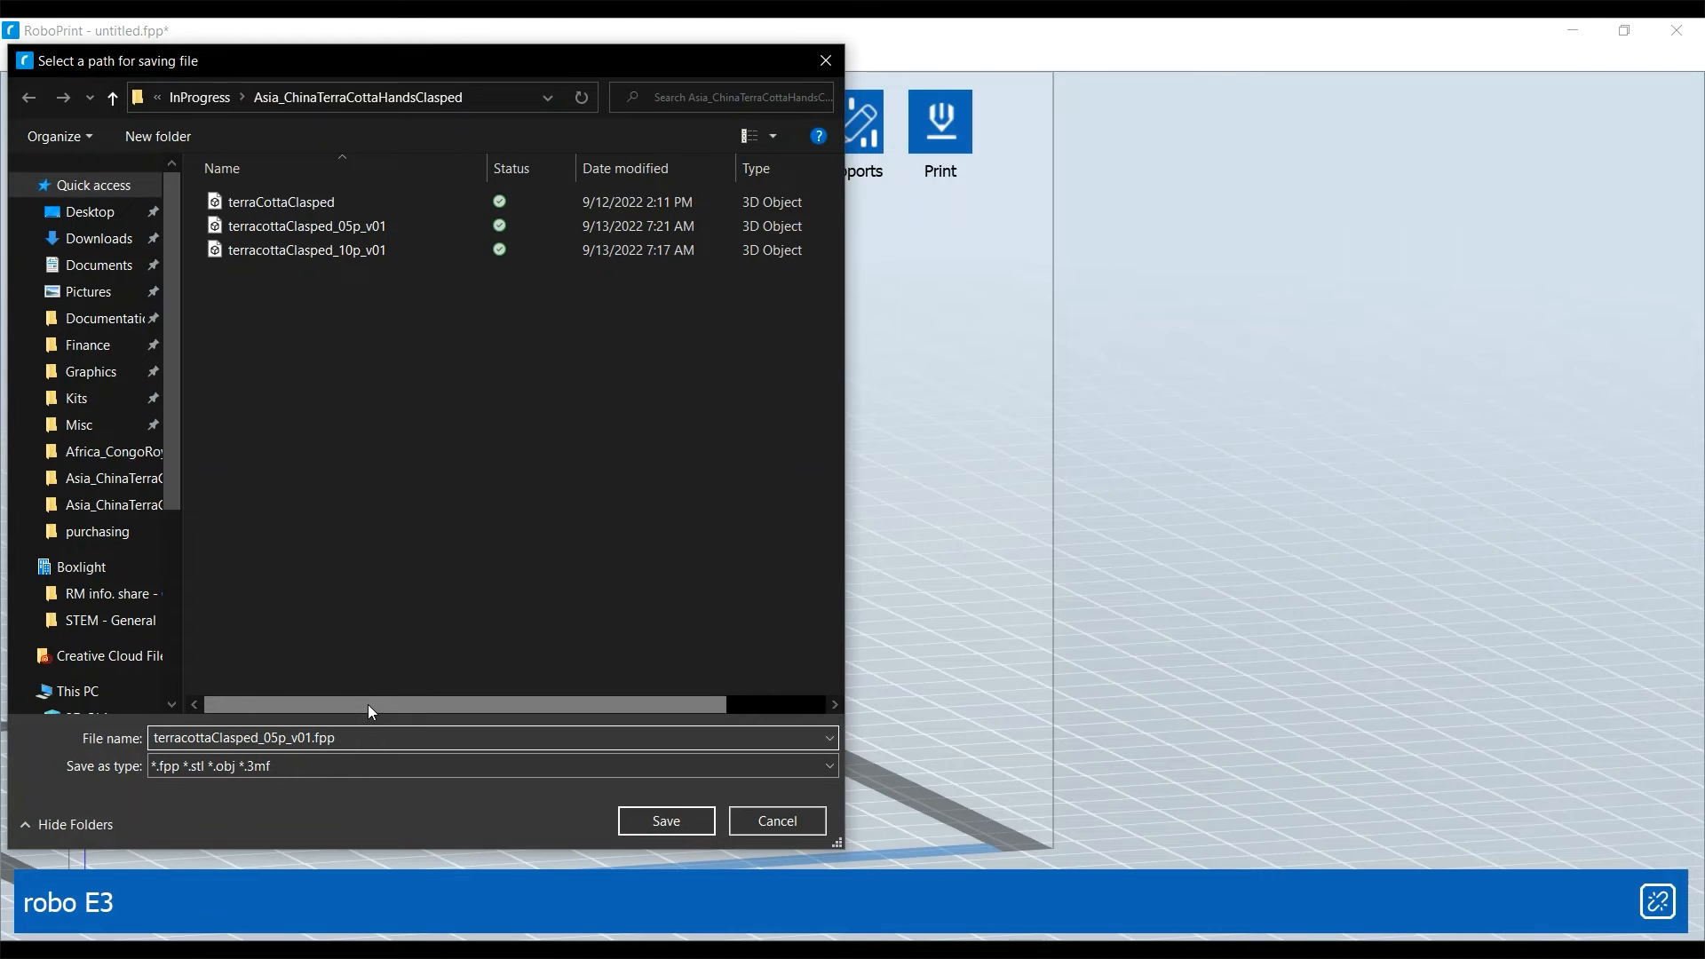
left_click(677, 821)
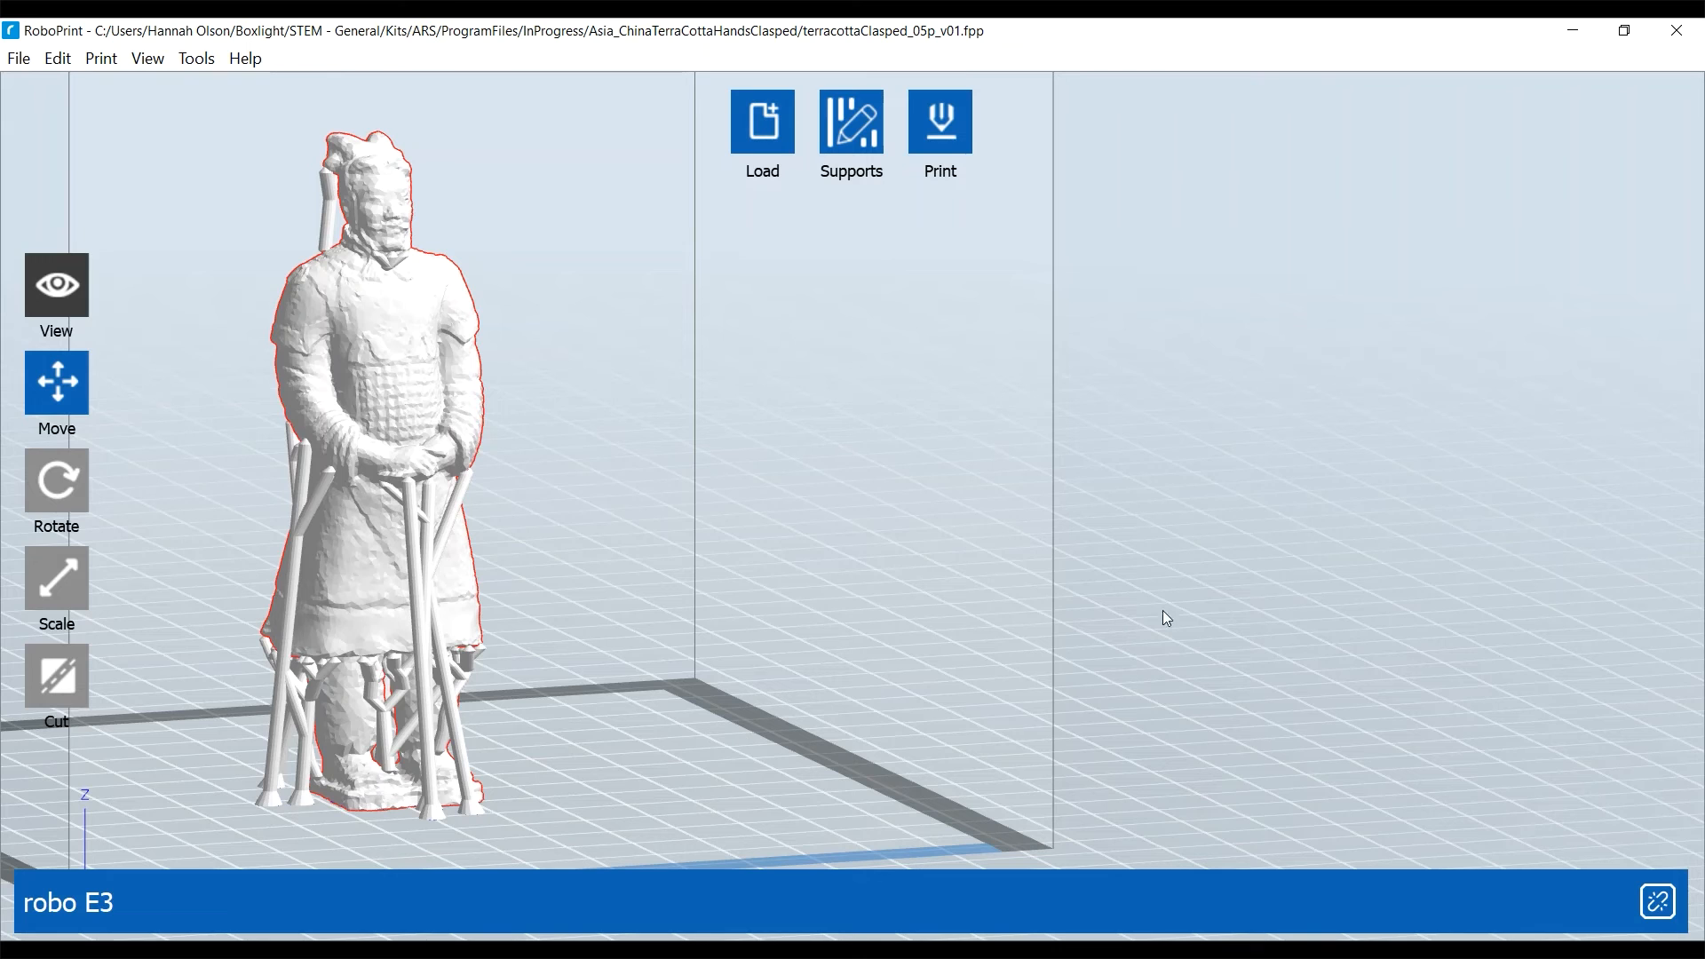
Set the print to supports enabled, raft disabled and brim on, and slice it over the existing terracottaClasped_05p_v01.gx file
left_click(957, 141)
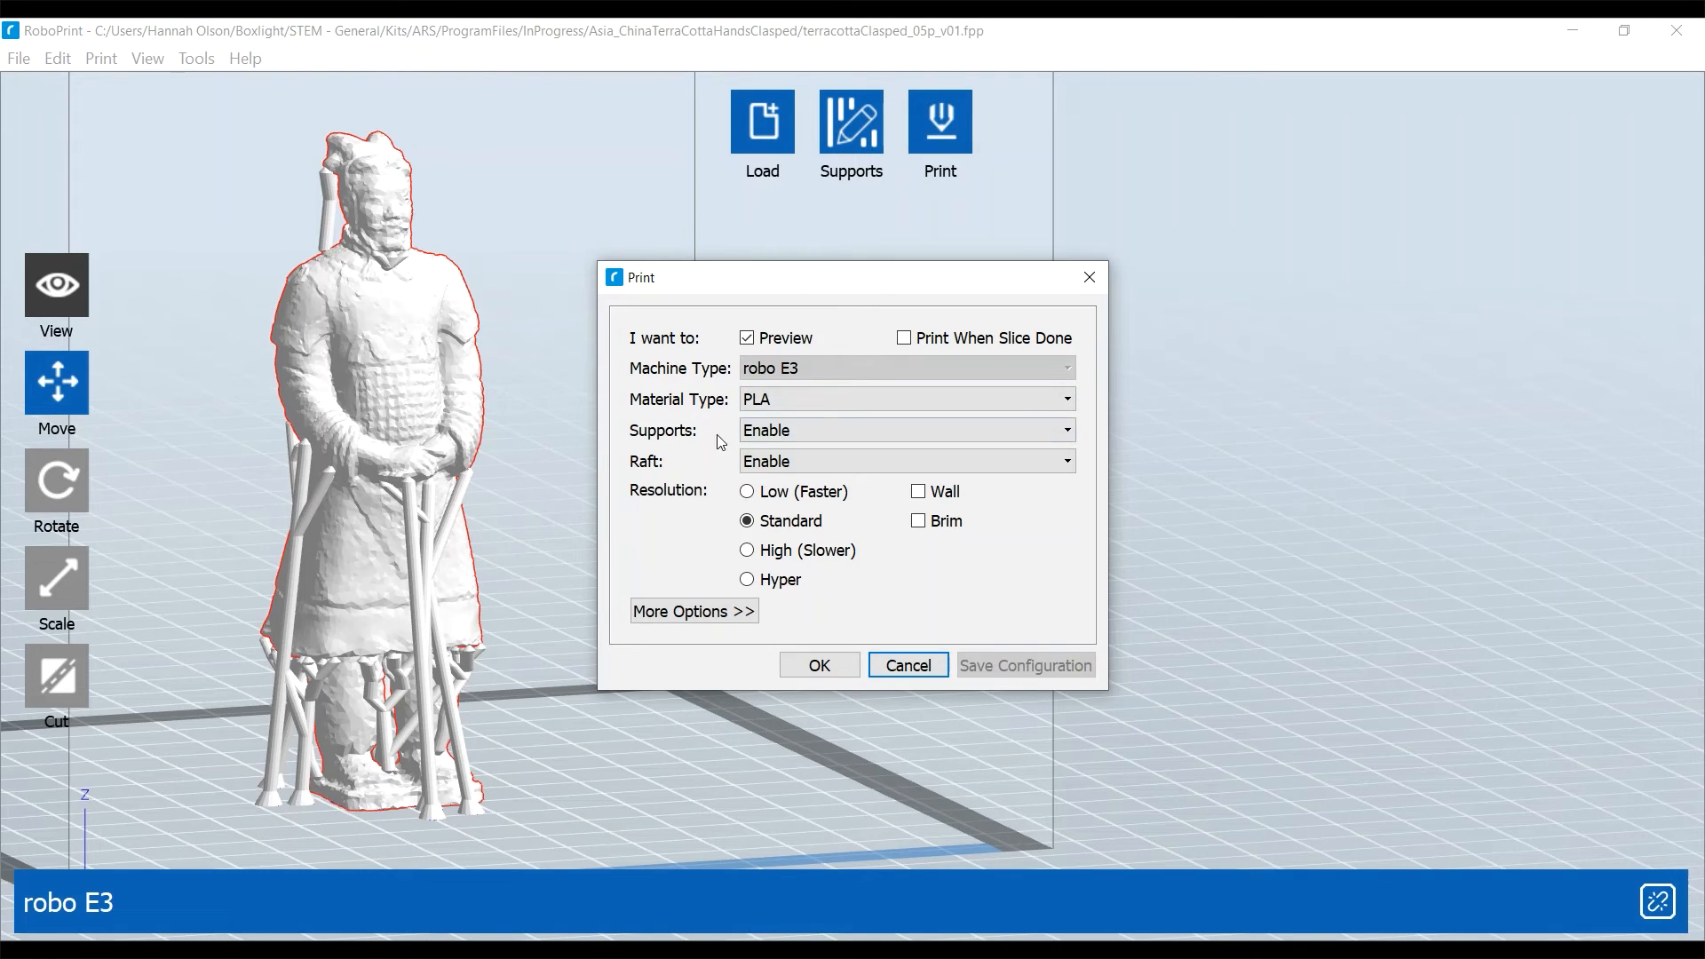
left_click(797, 432)
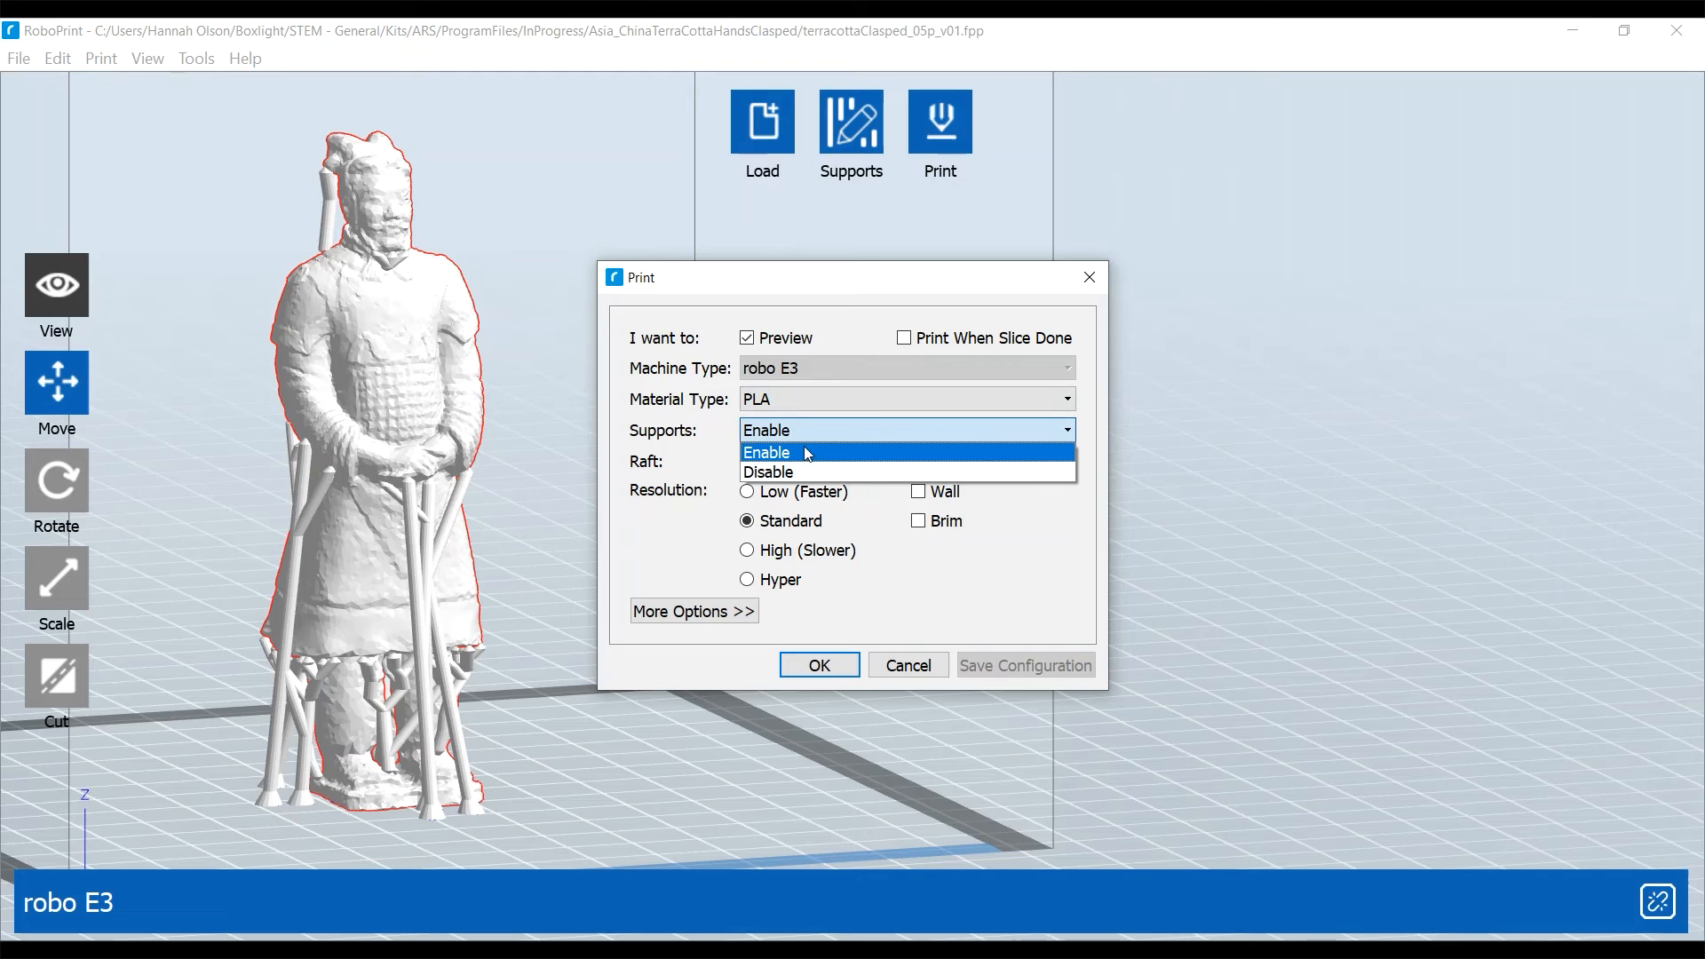
left_click(803, 453)
left_click(804, 459)
left_click(794, 503)
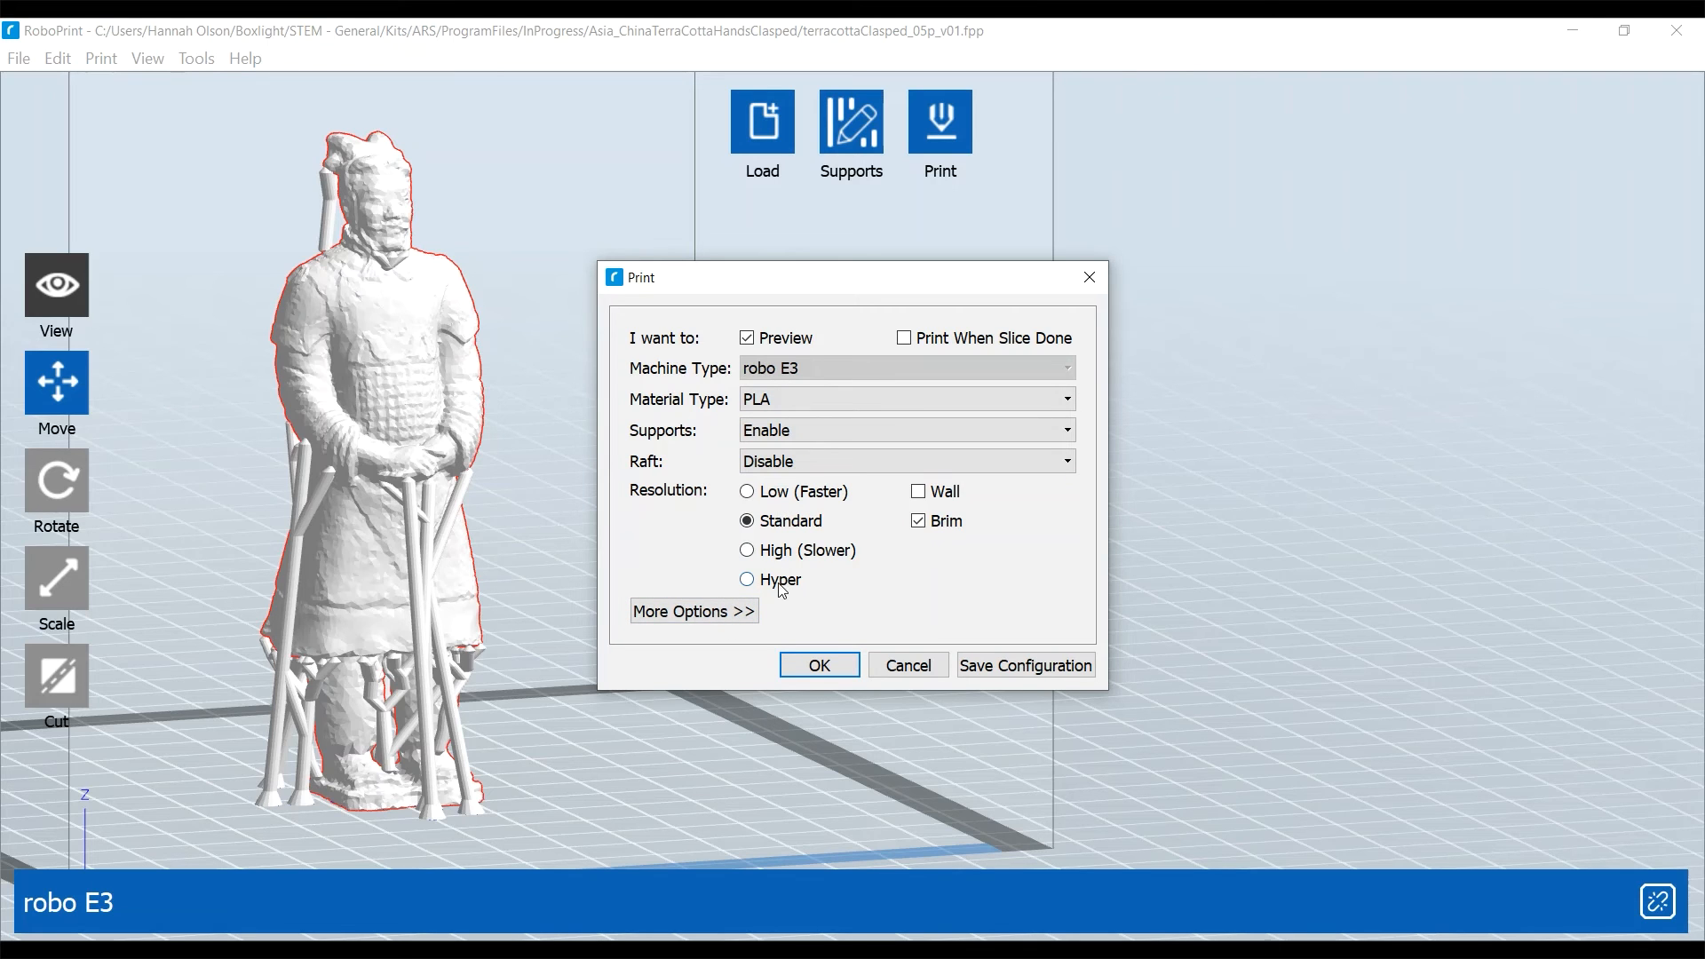
left_click(818, 665)
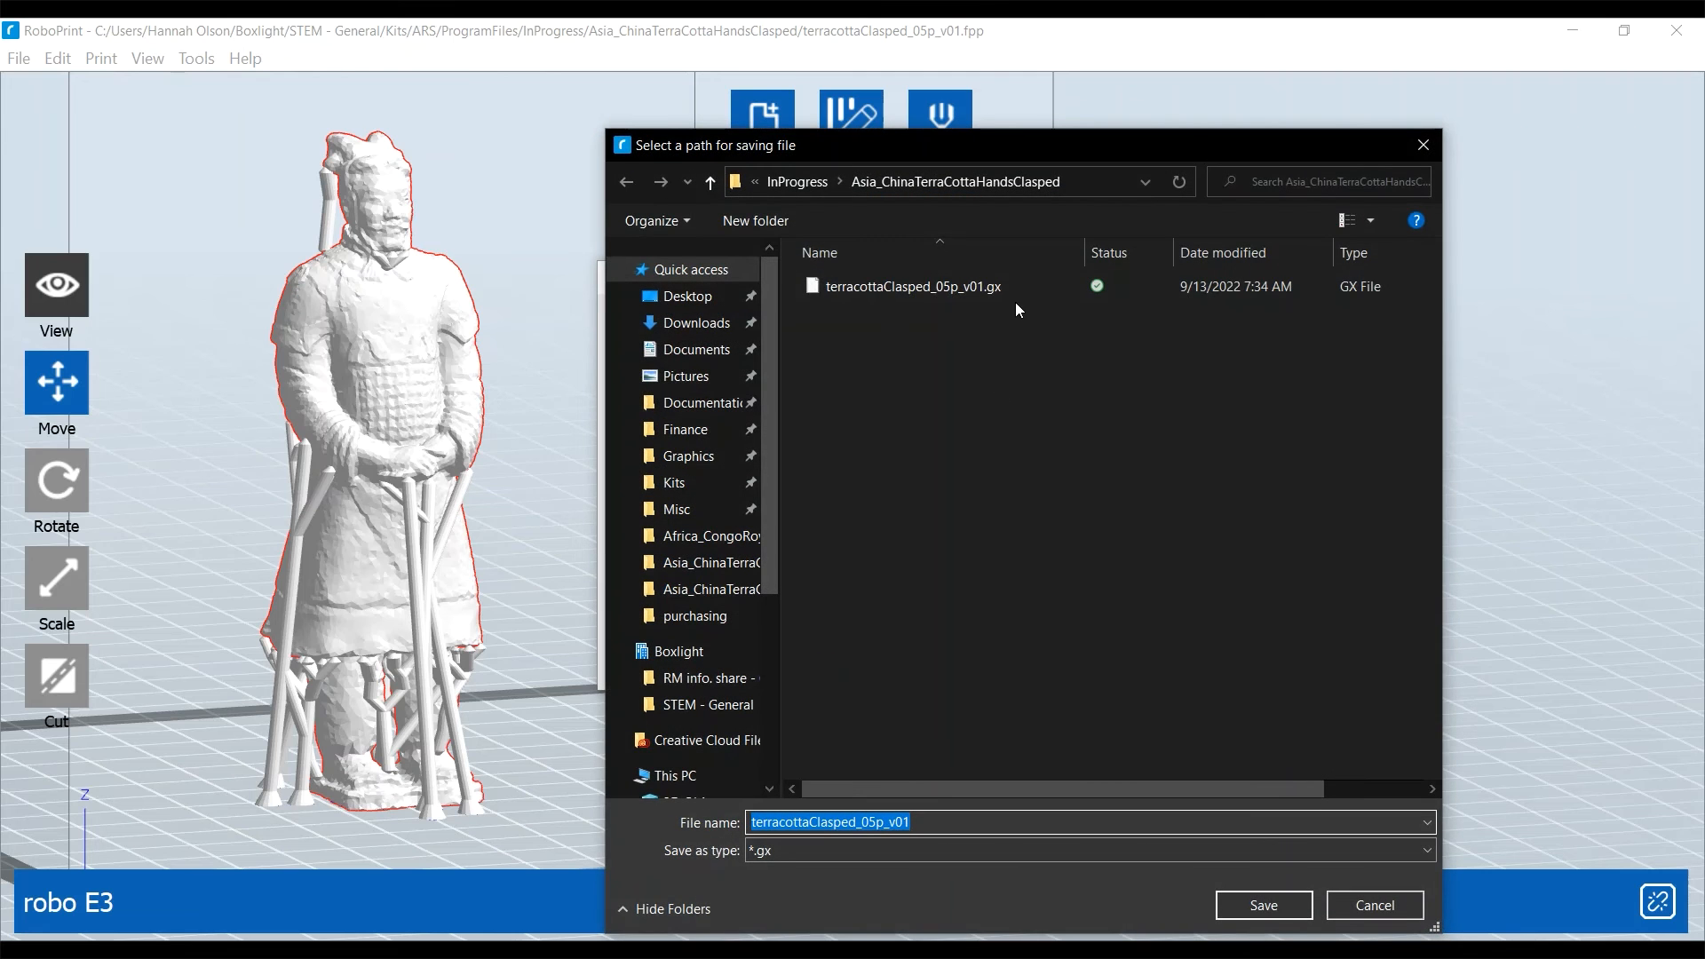
double_click(957, 286)
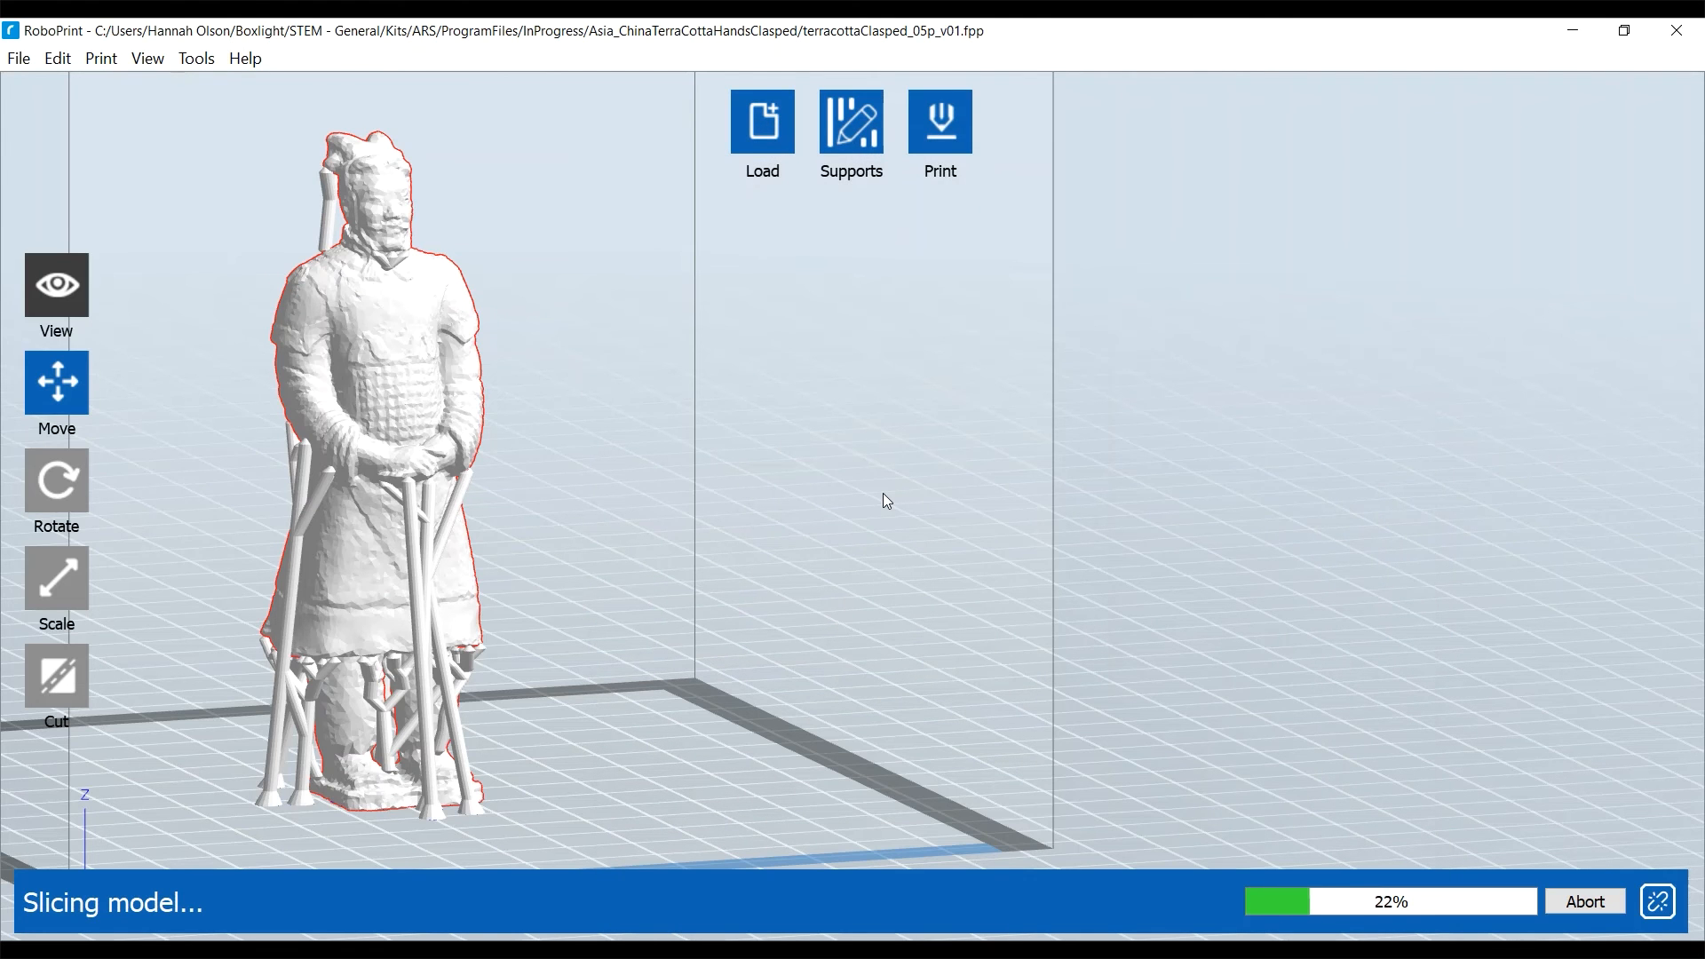